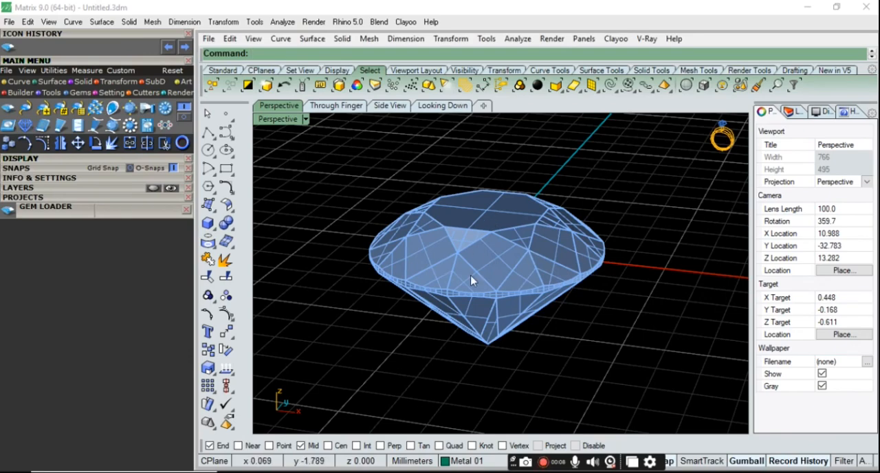
In the Looking Down view, draw a circle centred on the round gem, about 9 mm in diameter
click(482, 270)
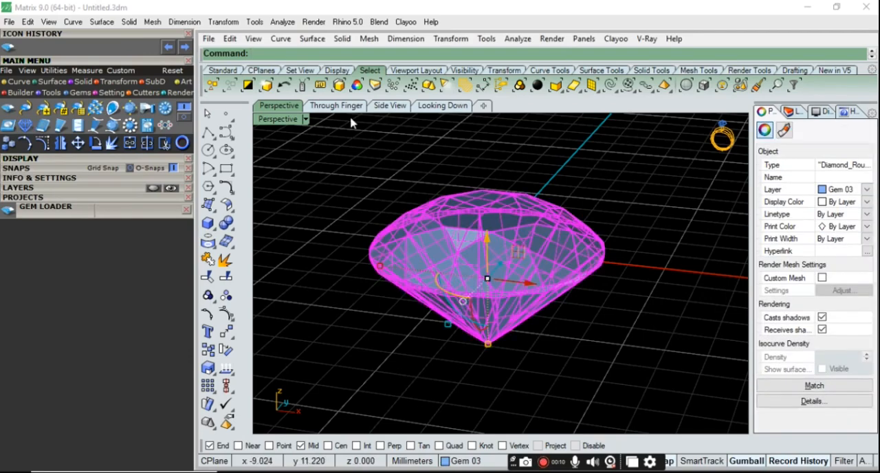
click(440, 106)
click(599, 179)
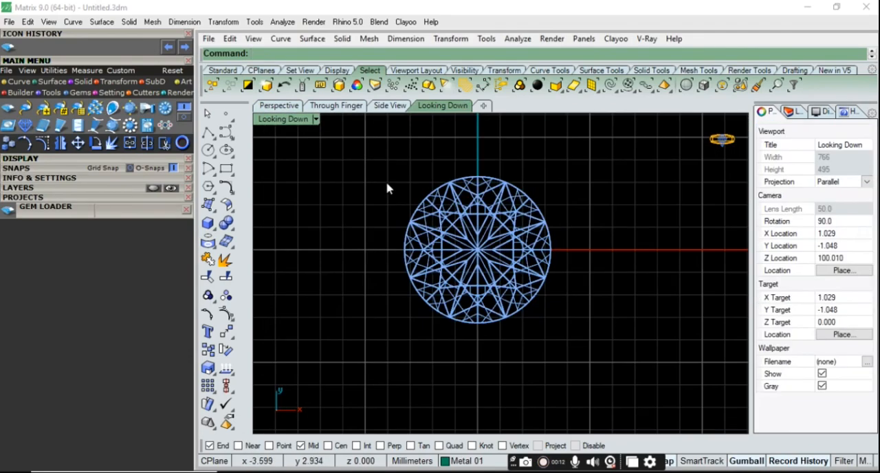
click(208, 151)
click(478, 249)
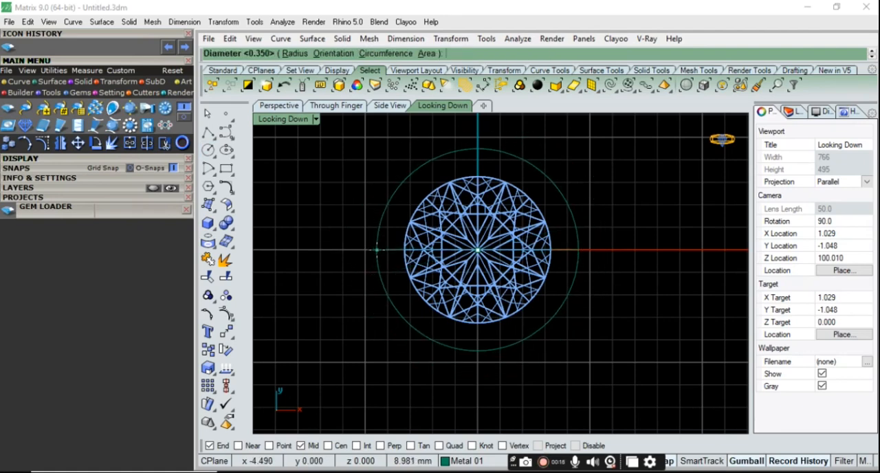
click(375, 249)
click(376, 241)
Scale the circle down uniformly so it lies slightly inside the gem's outline
scroll(385, 244, up, 2)
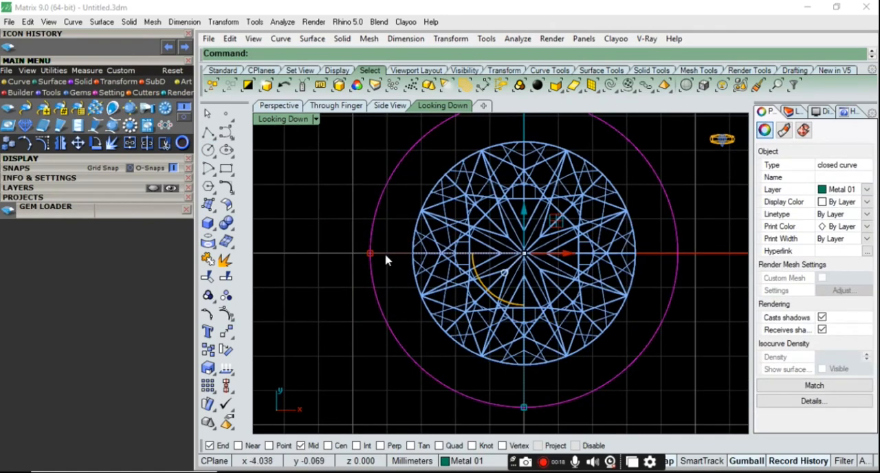
scroll(364, 332, down, 2)
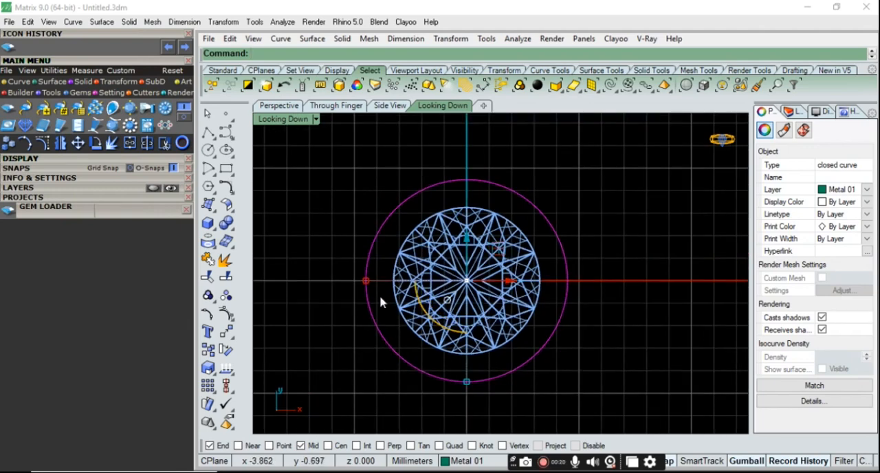
drag(367, 286, 409, 282)
Move the circle straight down to about 0.9 mm below the gem's girdle, checking its height in the Side View
click(275, 109)
right_drag(418, 318, 457, 292)
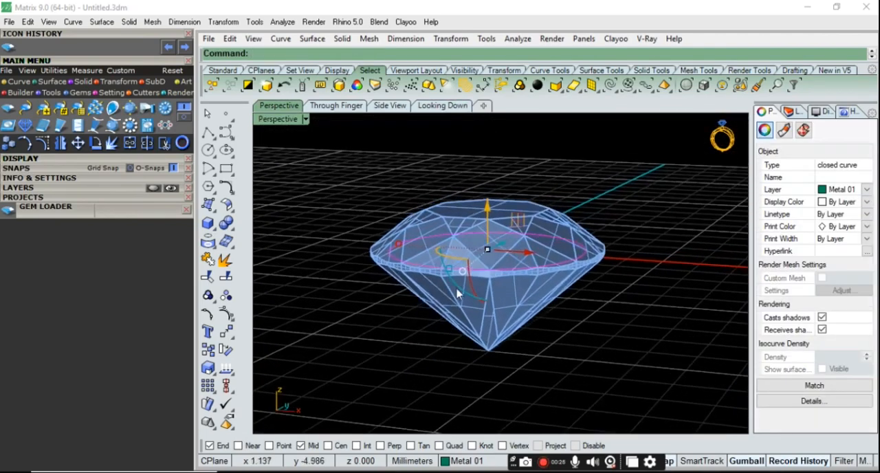
scroll(457, 291, up, 4)
drag(504, 191, 507, 255)
click(389, 105)
drag(473, 289, 474, 294)
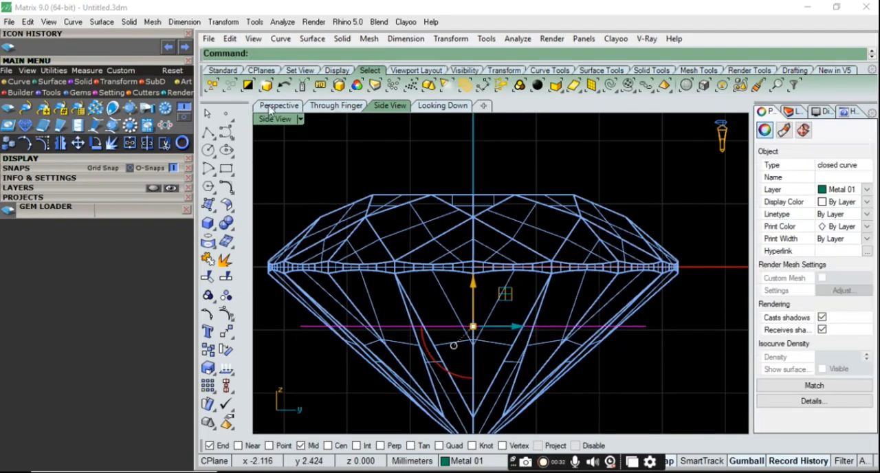
Draw a 0.7 mm diameter circle around the lowered ring curve, using the circle-around-curve option in the Perspective view
click(268, 107)
right_drag(609, 265, 626, 283)
scroll(627, 283, up, 4)
click(640, 351)
right_drag(639, 350, 623, 313)
scroll(618, 315, down, 2)
click(208, 150)
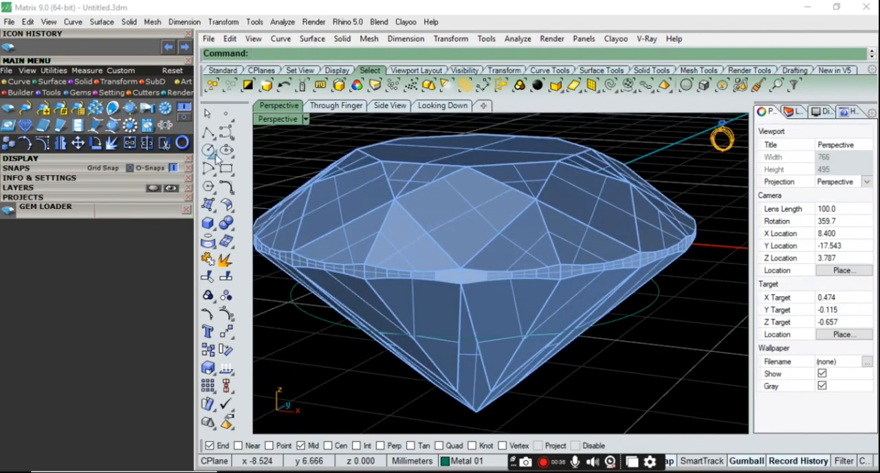
click(282, 158)
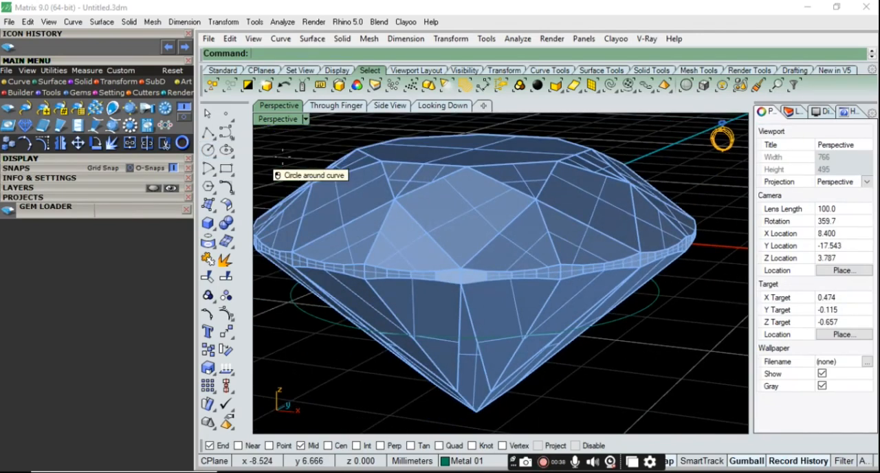
click(629, 318)
scroll(650, 312, up, 4)
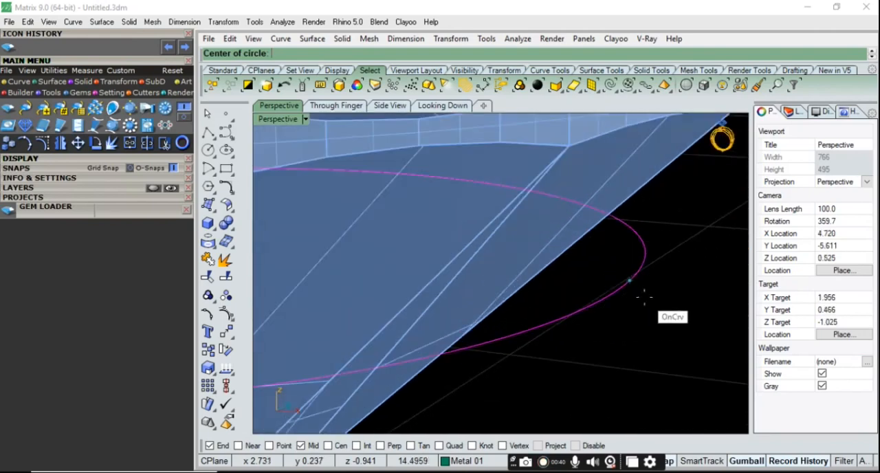
click(615, 292)
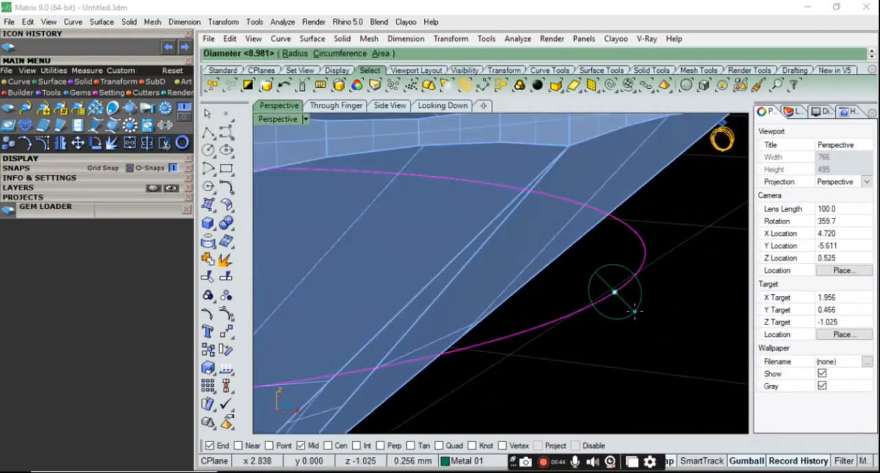
text(.7)
key(Return)
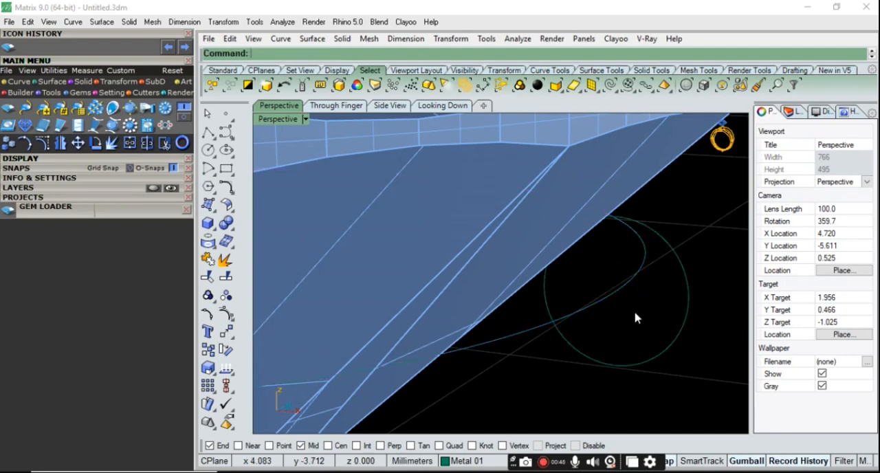
Show the small profile circle's control points and switch the Perspective view to wireframe display
scroll(619, 310, down, 3)
click(606, 315)
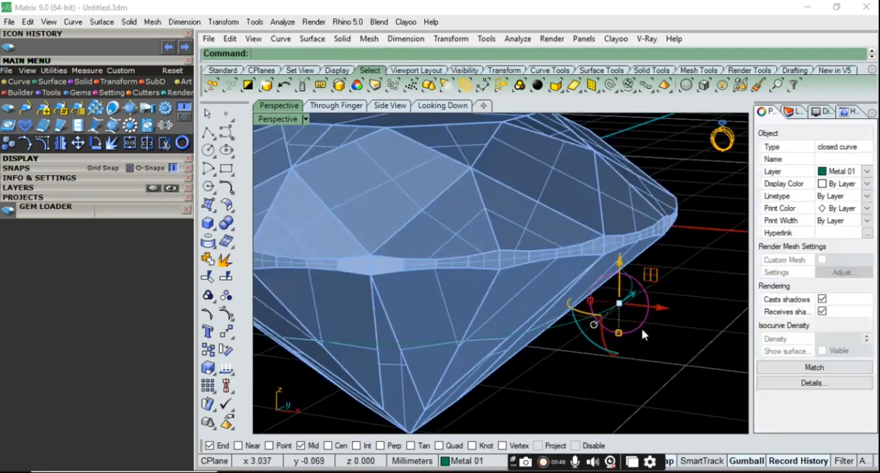
scroll(632, 299, up, 3)
drag(617, 373, 614, 364)
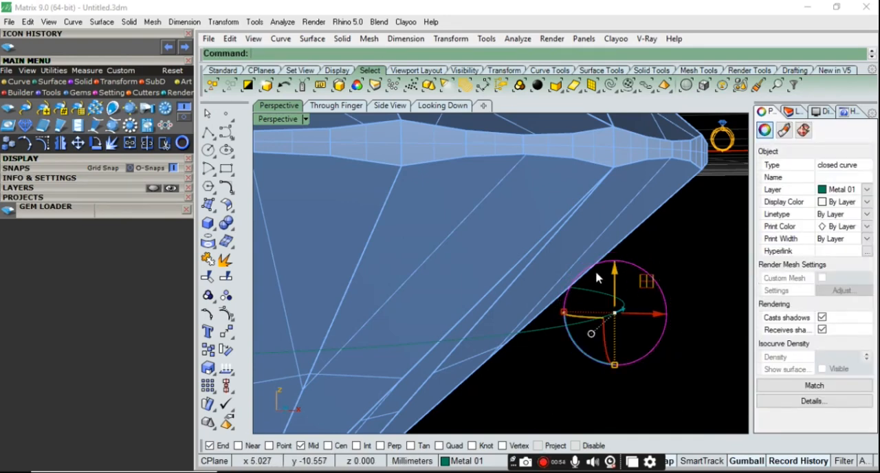
right_drag(681, 321, 643, 341)
click(227, 315)
scroll(658, 249, up, 3)
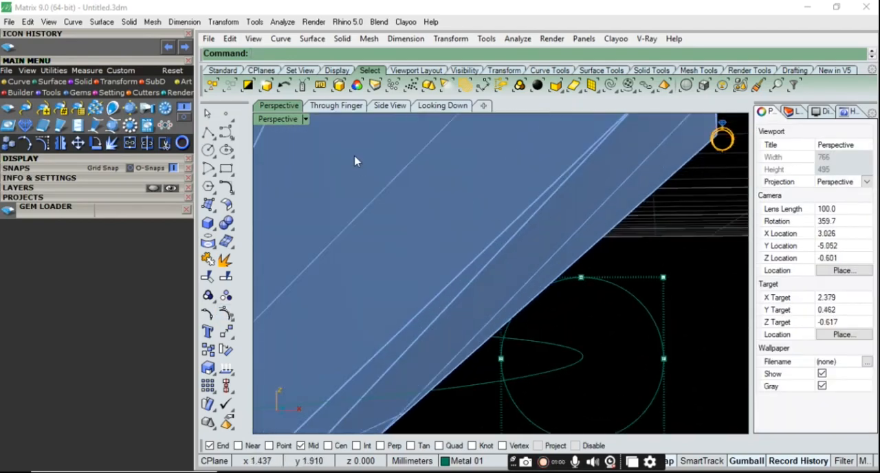
click(307, 121)
click(354, 35)
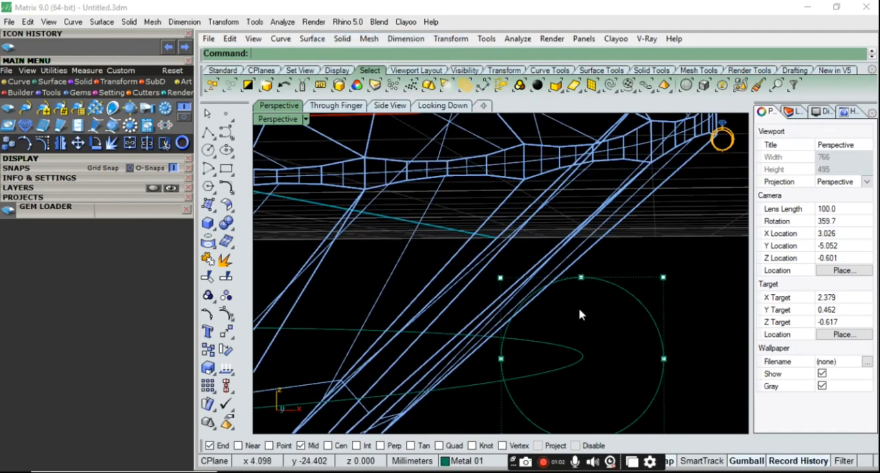
Try to stretch the profile circle vertically by scaling its upper and lower control points, and undo the change
drag(450, 247, 696, 308)
right_drag(695, 308, 623, 325)
scroll(624, 333, up, 2)
shift+drag(522, 338, 691, 361)
drag(597, 354, 597, 375)
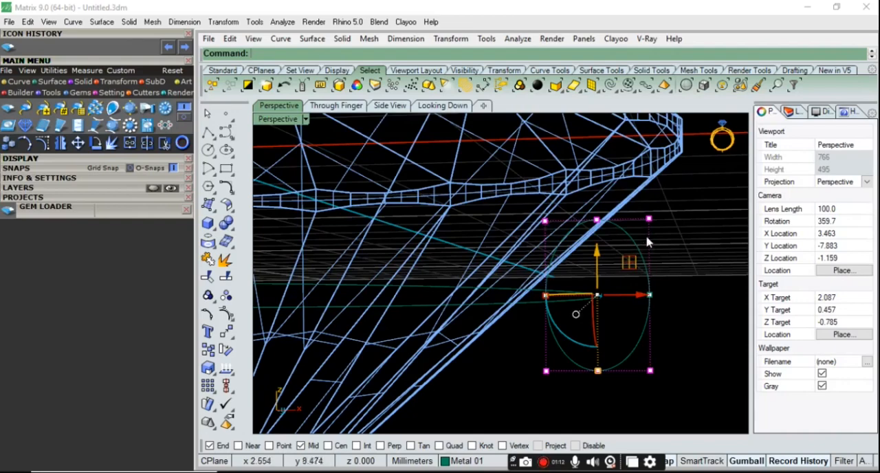
right_drag(676, 284, 657, 329)
key(ctrl+z)
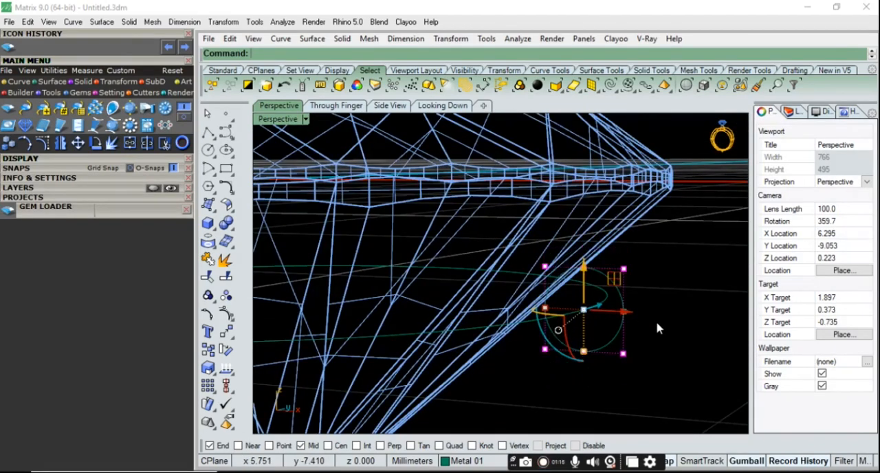
key(ctrl+z)
key(Escape)
Select the small profile circle again and show its control points
right_drag(662, 301, 674, 301)
scroll(661, 303, up, 6)
click(633, 286)
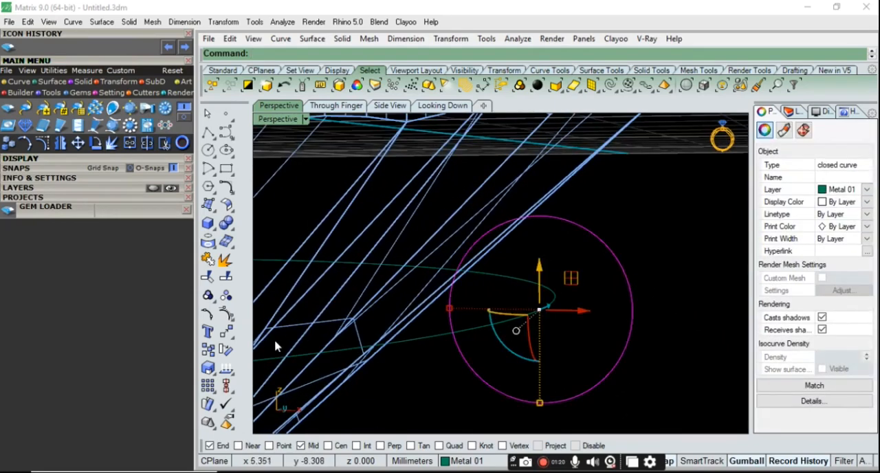
click(226, 315)
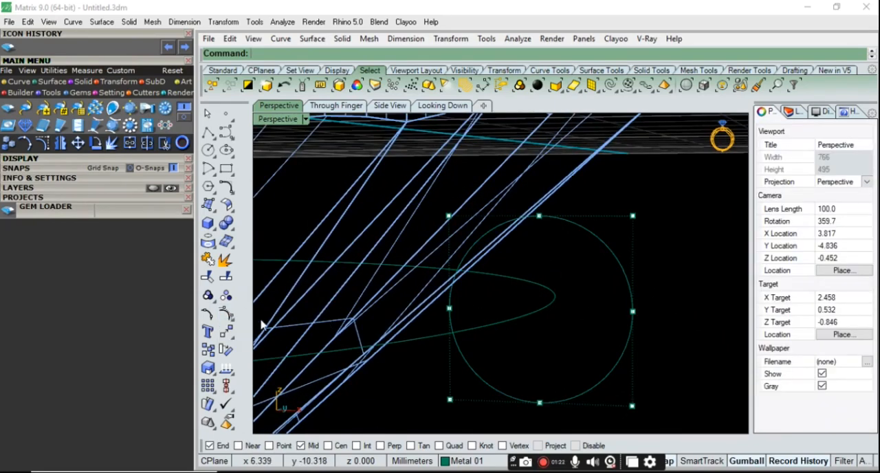
Rebuild the profile circle with 10 points and degree 2, deleting the input curve
text(Rebuild)
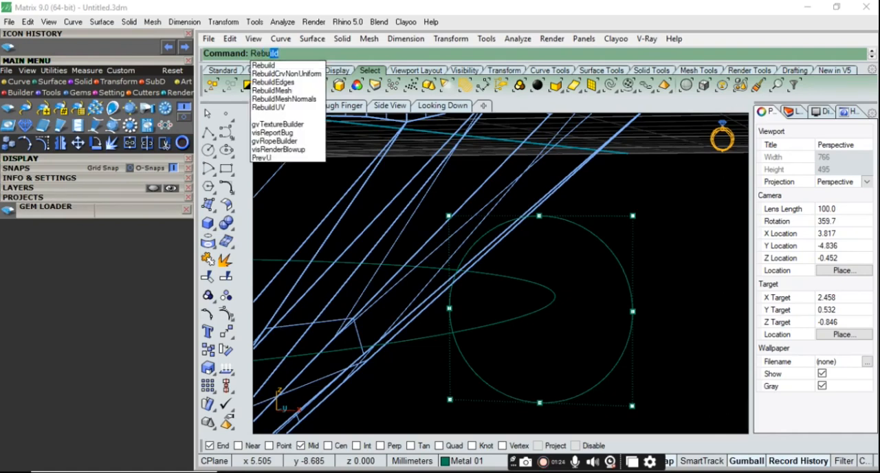
click(264, 65)
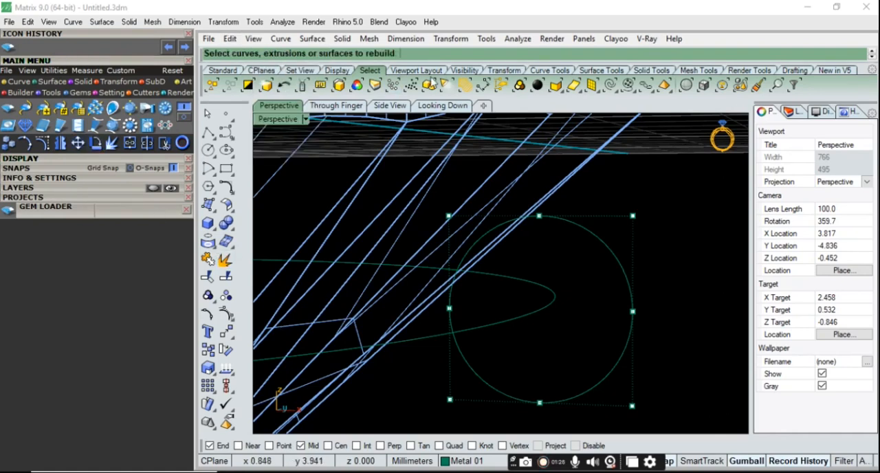
click(605, 246)
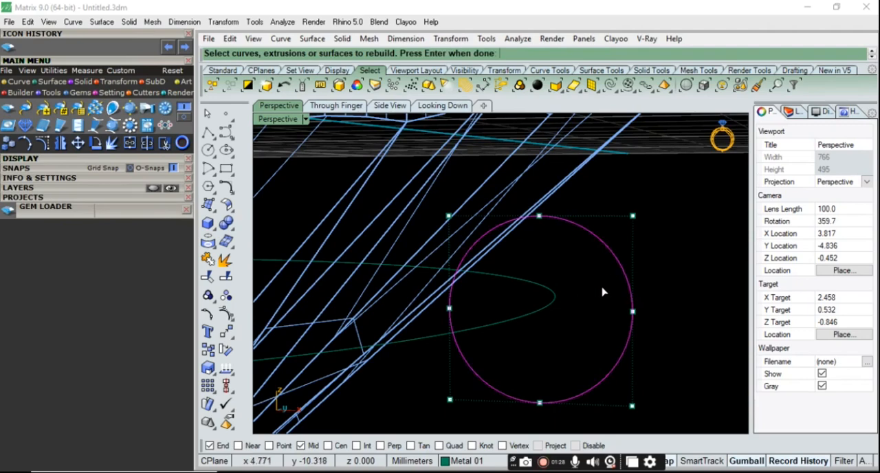
key(Return)
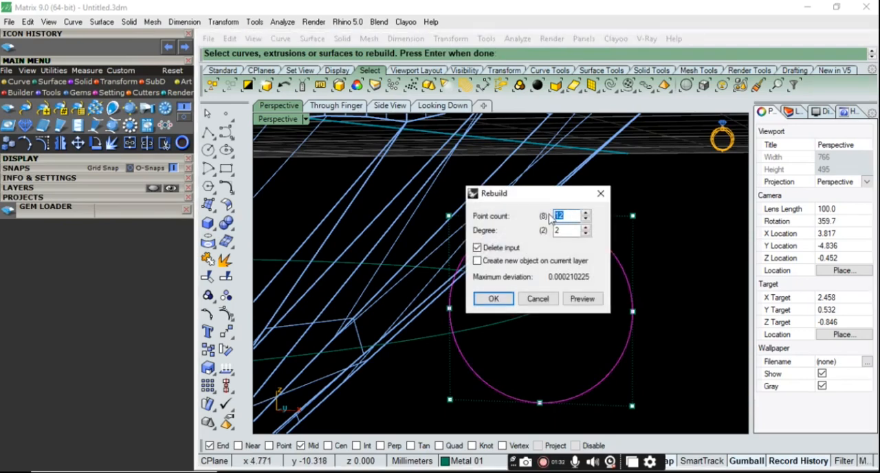
key(Return)
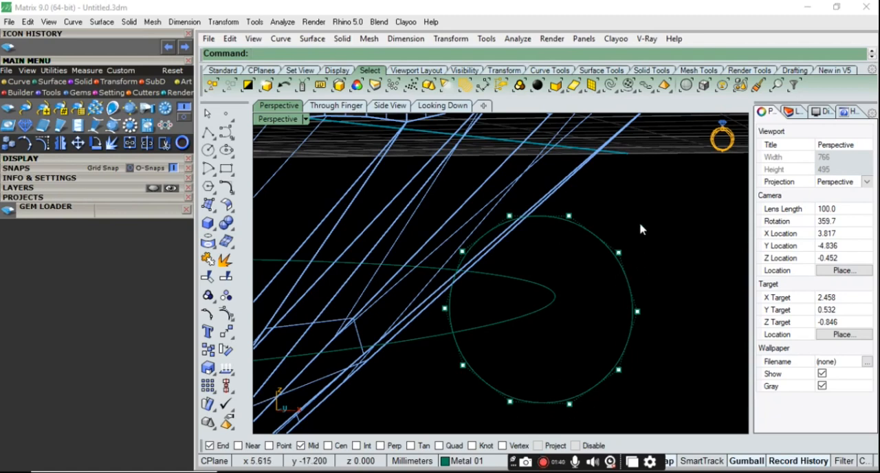
Rebuild the profile circle with 12 points and degree 2, deleting the input curve
key(Return)
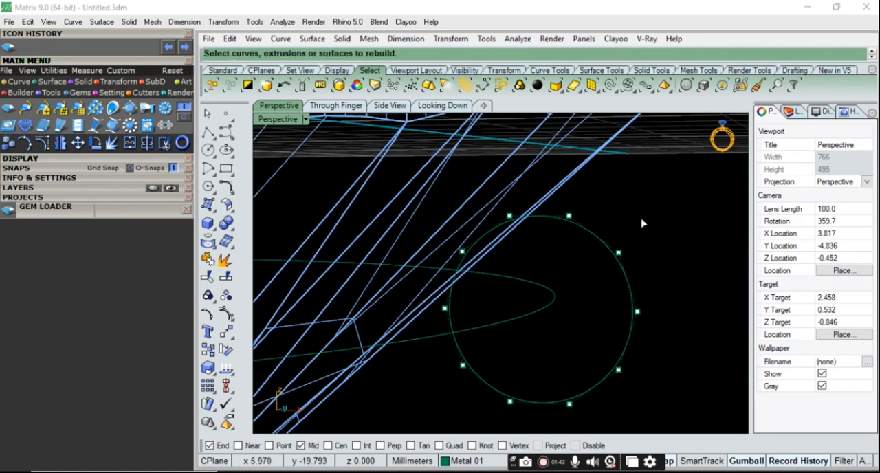
click(591, 237)
key(Return)
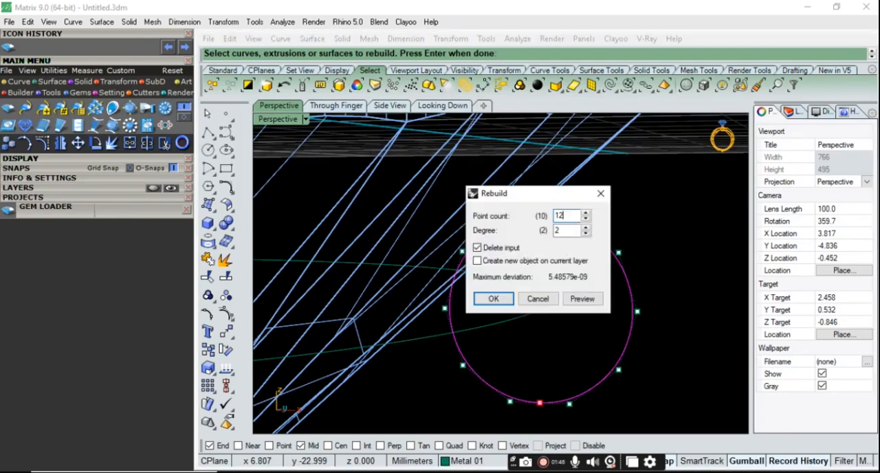
key(Return)
Elongate the rebuilt profile vertically by scaling its upper and lower control points away from the centre
right_drag(608, 304, 652, 283)
drag(467, 220, 636, 246)
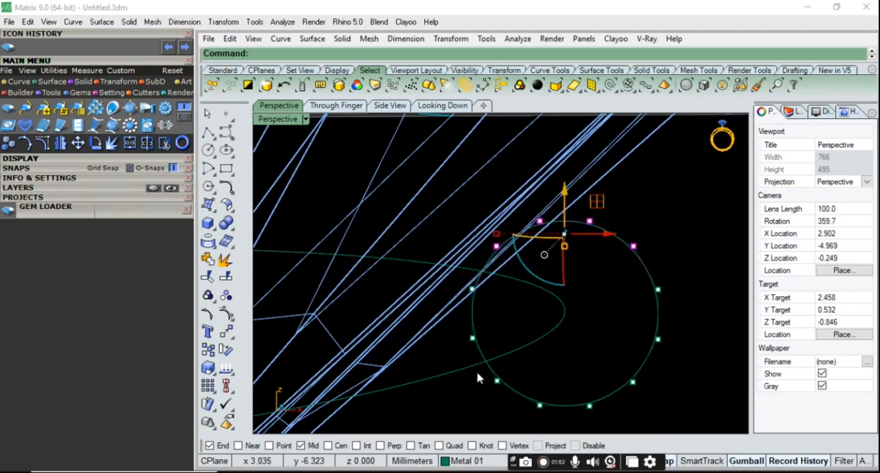
shift+drag(462, 369, 650, 430)
right_drag(642, 371, 550, 276)
scroll(552, 279, up, 4)
scroll(548, 281, down, 2)
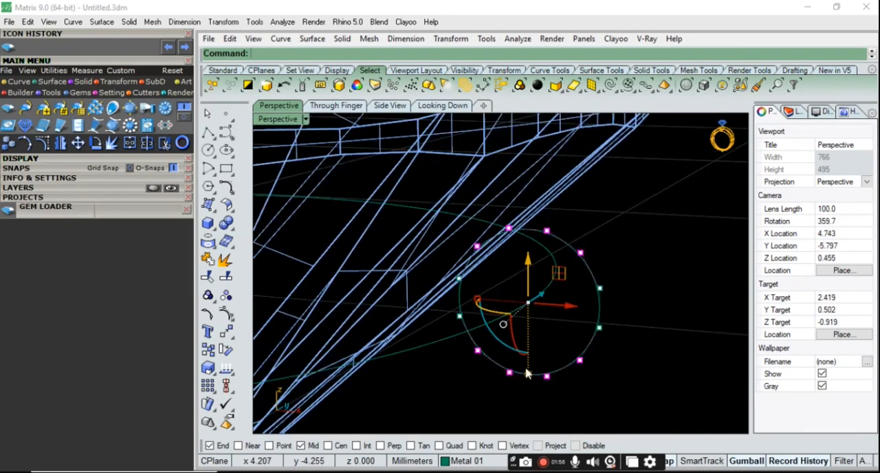
drag(529, 377, 562, 410)
scroll(543, 386, down, 4)
scroll(535, 265, up, 8)
drag(490, 241, 567, 274)
scroll(562, 351, down, 4)
drag(541, 398, 541, 402)
Spread the upper and lower shoulder control points of the profile horizontally until they align with its straight sides
drag(491, 369, 596, 391)
scroll(554, 269, up, 3)
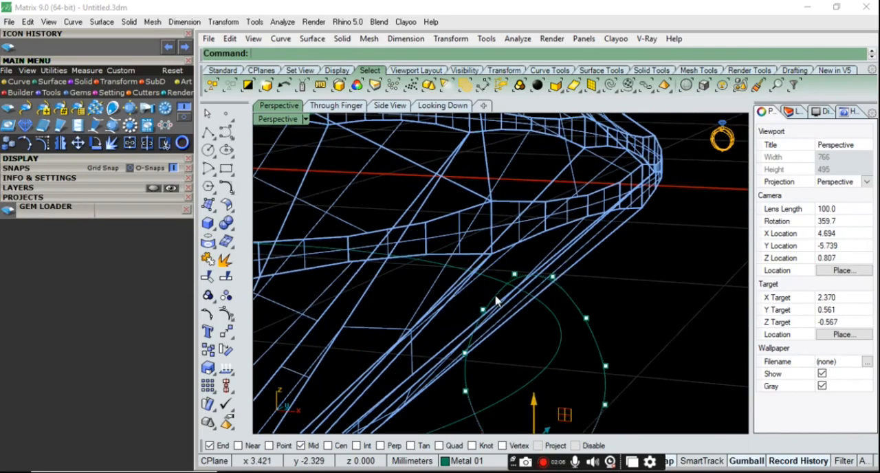
drag(472, 308, 611, 336)
scroll(577, 343, up, 2)
scroll(522, 350, down, 2)
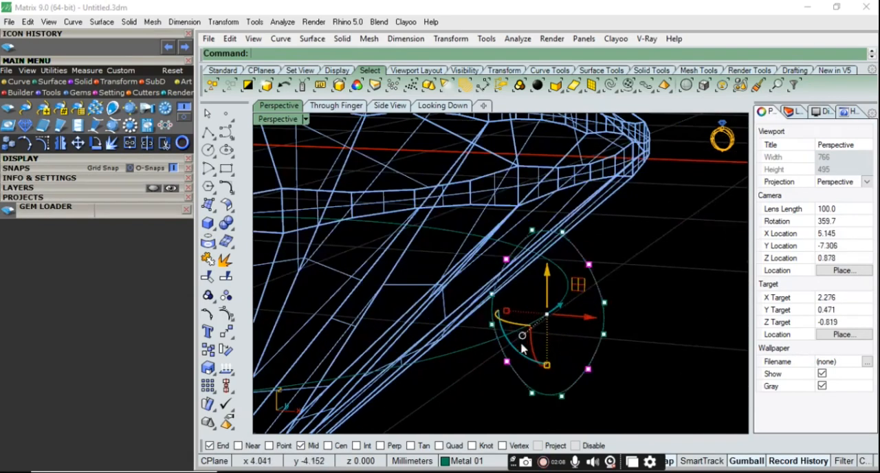
drag(500, 315, 492, 313)
Spread the profile's topmost and bottommost control point pairs horizontally to square off its ends, leaving the points deselected
drag(507, 402, 571, 385)
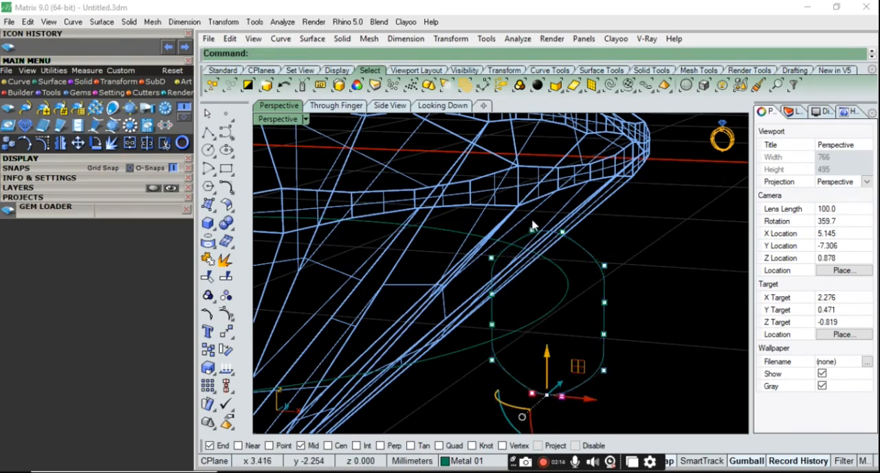
scroll(532, 221, up, 8)
shift+drag(509, 241, 635, 275)
scroll(587, 205, down, 8)
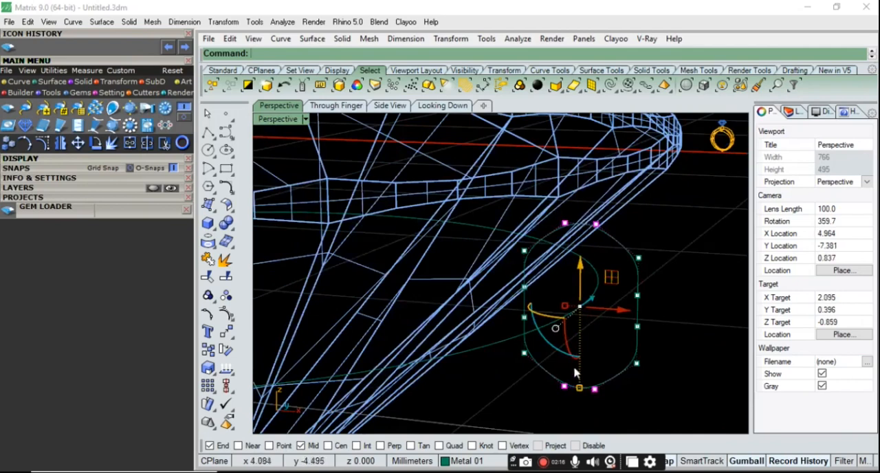
mouse_move(564, 389)
mouse_down()
mouse_move(540, 386)
mouse_move(556, 392)
mouse_up()
key(ctrl+z)
key(ctrl+z)
drag(566, 308, 528, 309)
click(665, 334)
right_drag(664, 334, 654, 320)
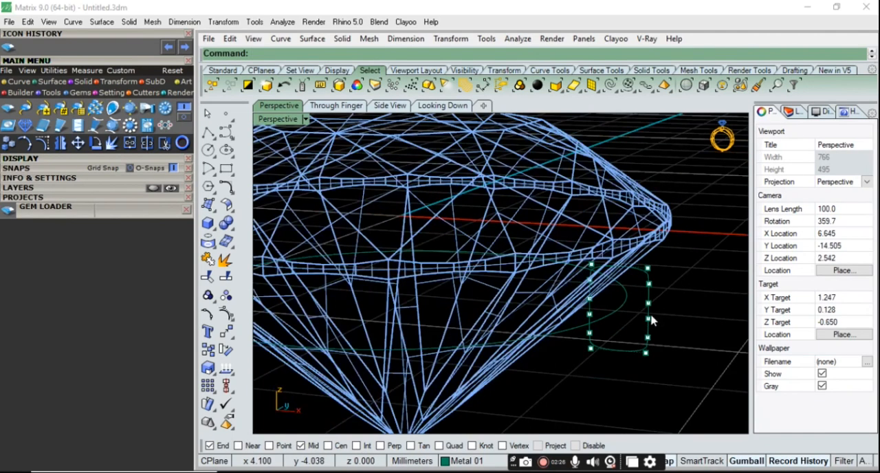
key(F1)
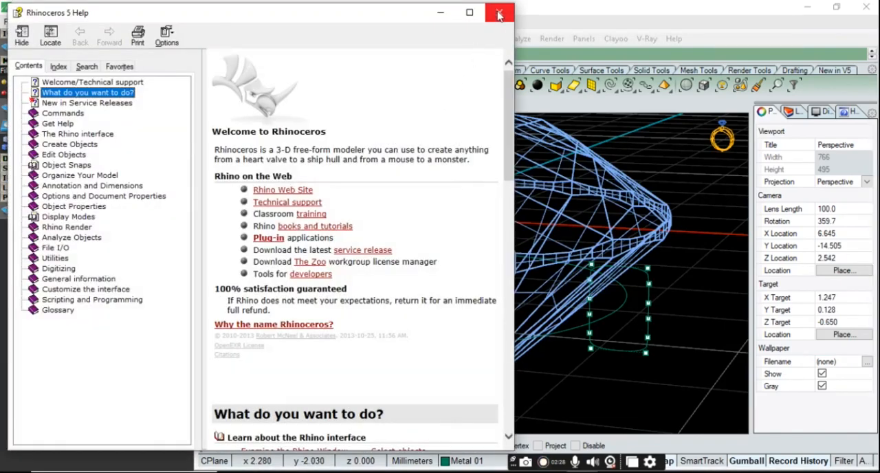
Close the help window and turn off the profile's control points
click(501, 10)
right_drag(677, 258, 678, 241)
key(Escape)
Examine the squared profile's shape and its position relative to the rail circle and the diamond's underside
scroll(662, 282, up, 6)
right_drag(662, 285, 695, 278)
scroll(623, 272, down, 6)
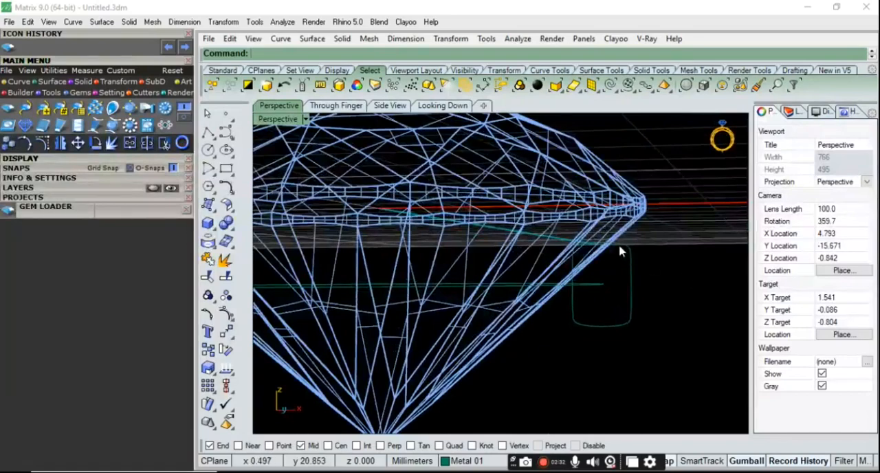
scroll(565, 241, up, 8)
mouse_move(598, 261)
right_down()
mouse_move(587, 264)
mouse_move(597, 256)
right_up()
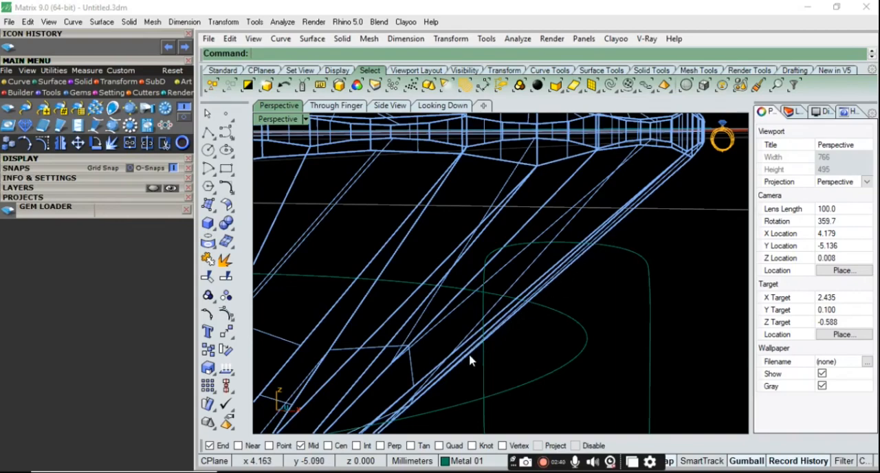
scroll(617, 253, down, 8)
right_drag(617, 254, 581, 294)
scroll(608, 297, up, 6)
scroll(608, 297, down, 3)
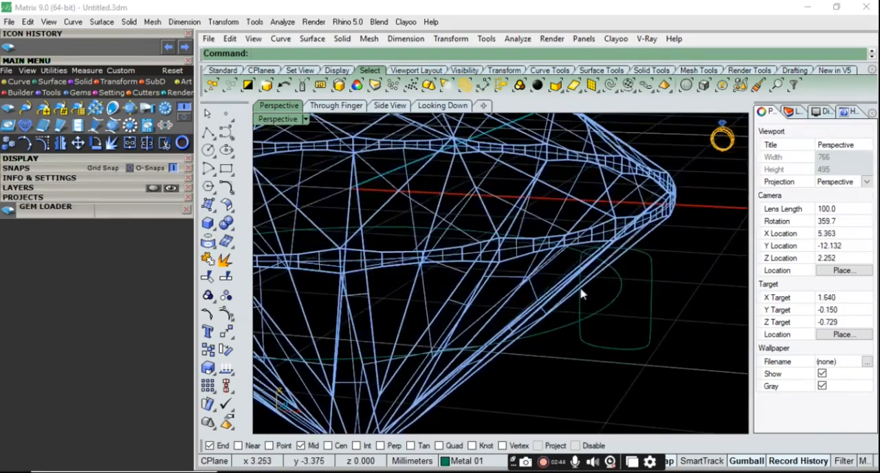
Switch the perspective view to Shaded display
click(307, 119)
click(354, 57)
scroll(571, 222, down, 8)
right_drag(593, 291, 597, 301)
scroll(597, 301, up, 5)
Sweep the squared profile along the circular rail with Sweep1, accepting the default seam and options
text(Sweep1)
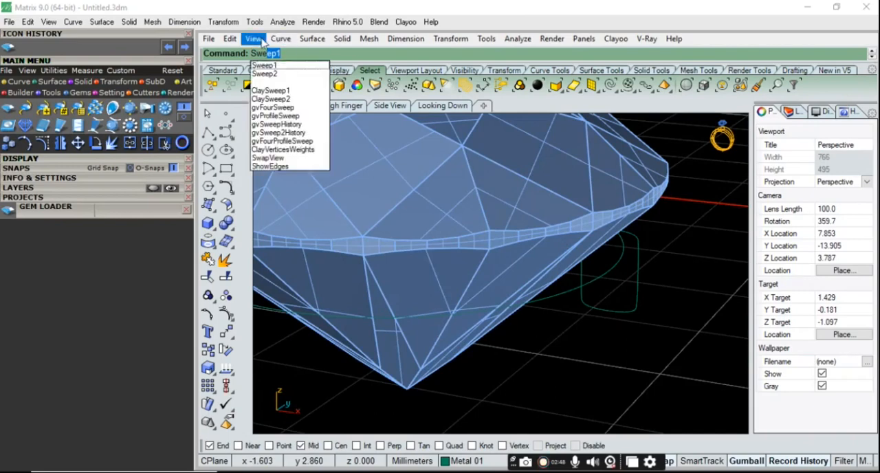
click(271, 66)
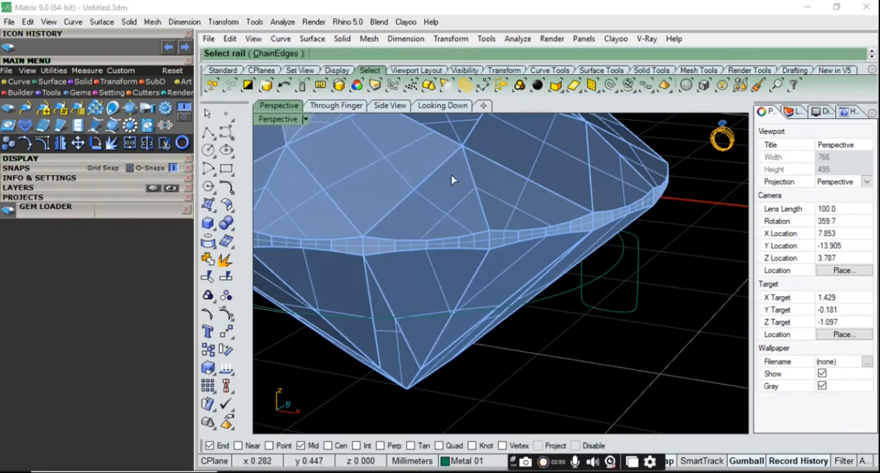
click(571, 297)
click(596, 313)
key(Return)
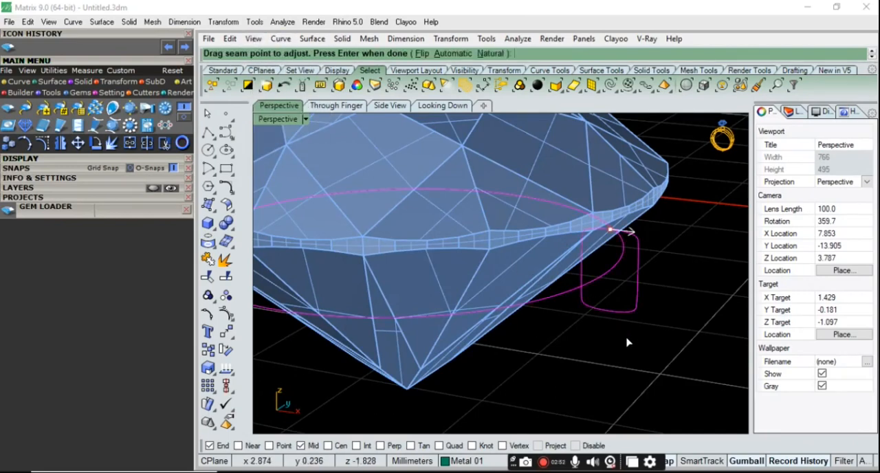
key(Return)
key(Return)
scroll(594, 334, down, 8)
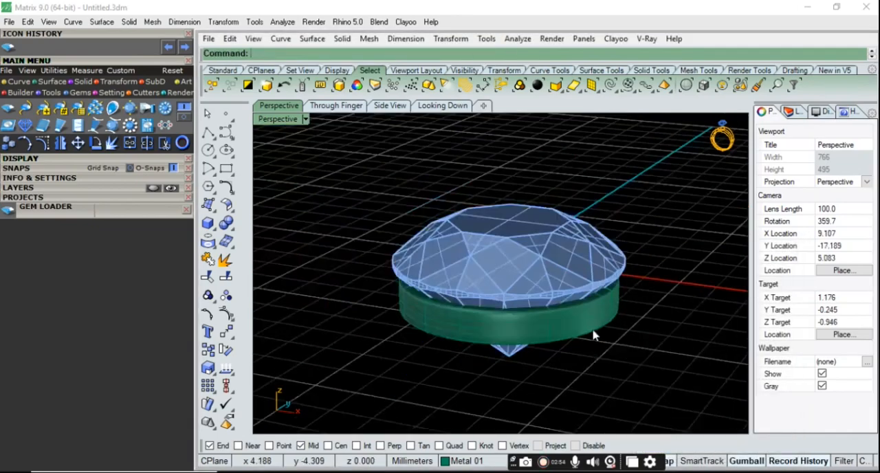
Check the swept ring beneath the diamond and set the perspective view to Wireframe display
right_drag(596, 335, 601, 298)
scroll(620, 290, up, 6)
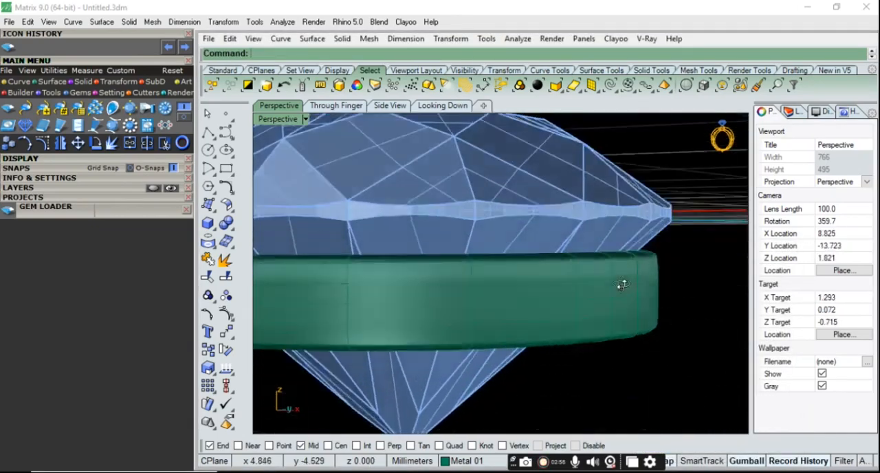
click(626, 268)
scroll(619, 303, down, 8)
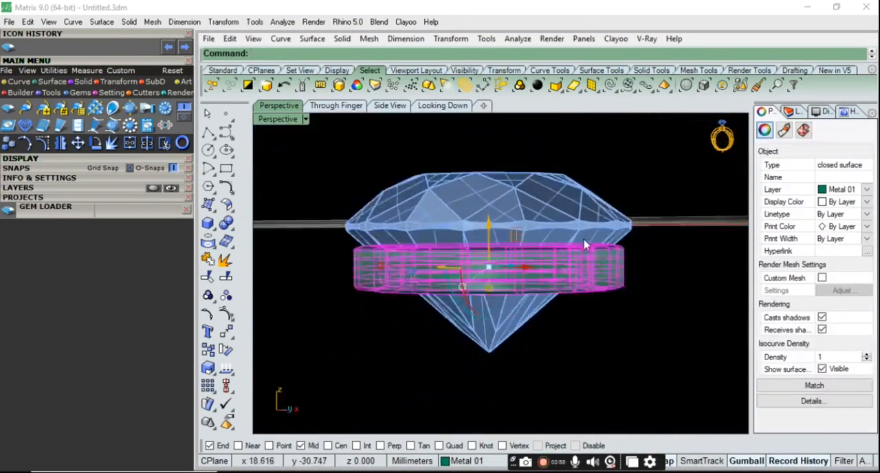
click(305, 119)
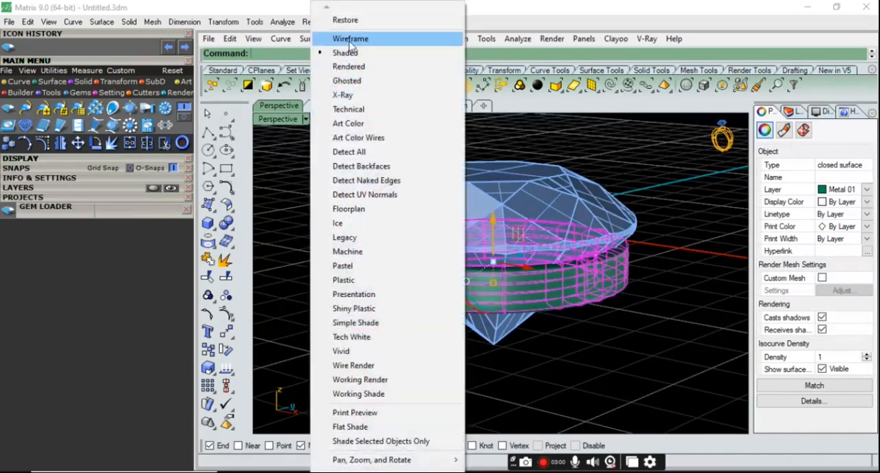
click(343, 37)
scroll(666, 299, up, 5)
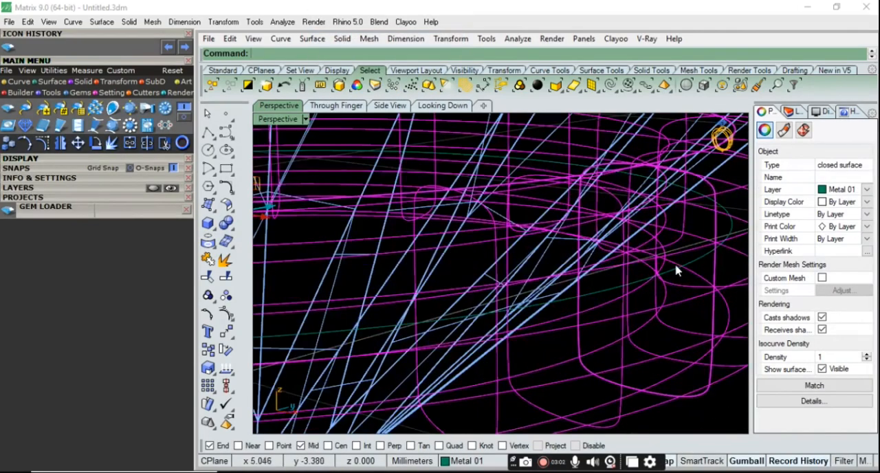
Delete the swept ring surface, keeping the rail circle and the profile curve
click(678, 273)
scroll(674, 279, down, 6)
right_drag(639, 316, 651, 323)
scroll(653, 267, up, 5)
right_drag(655, 269, 636, 300)
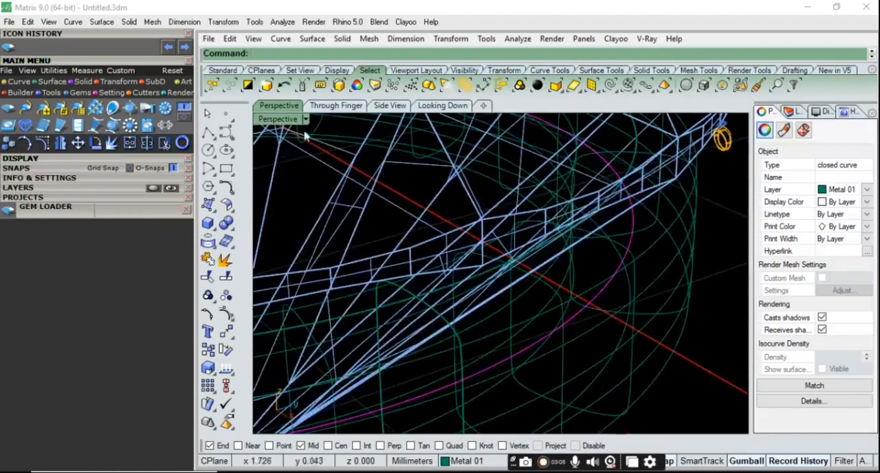
scroll(600, 299, down, 6)
click(607, 338)
scroll(613, 292, down, 4)
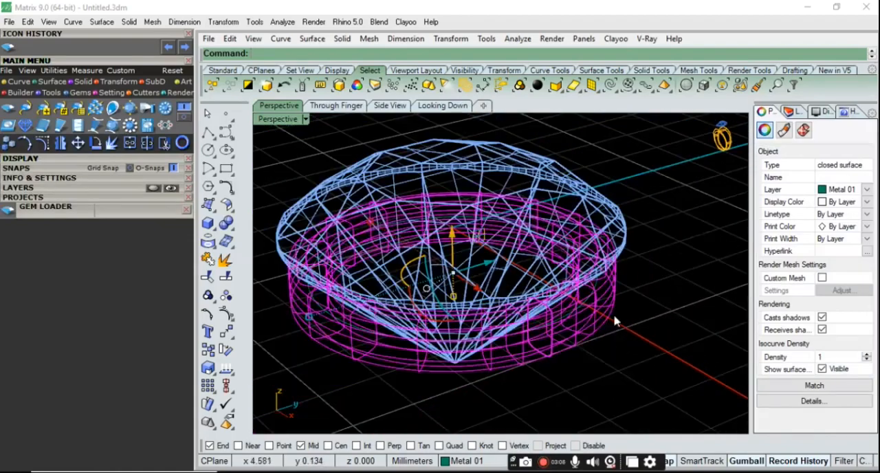
key(Delete)
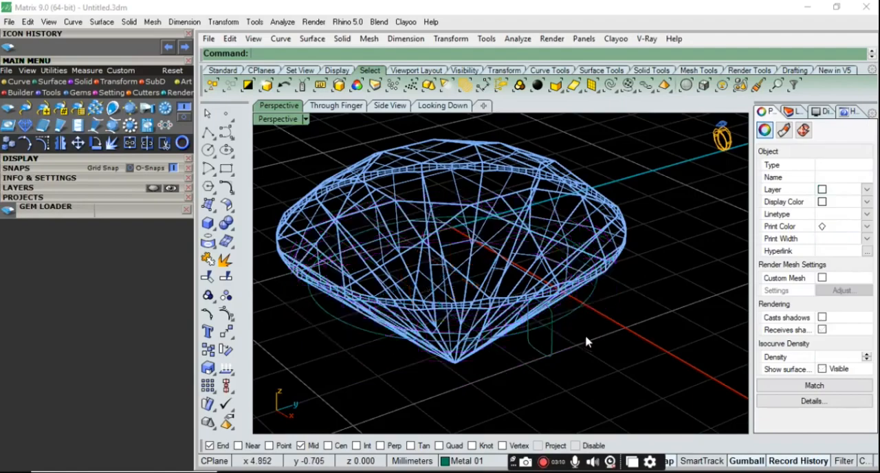
Copy the rail circle and profile curve together straight down, placing the copies below the originals near the diamond's tip
scroll(615, 291, up, 6)
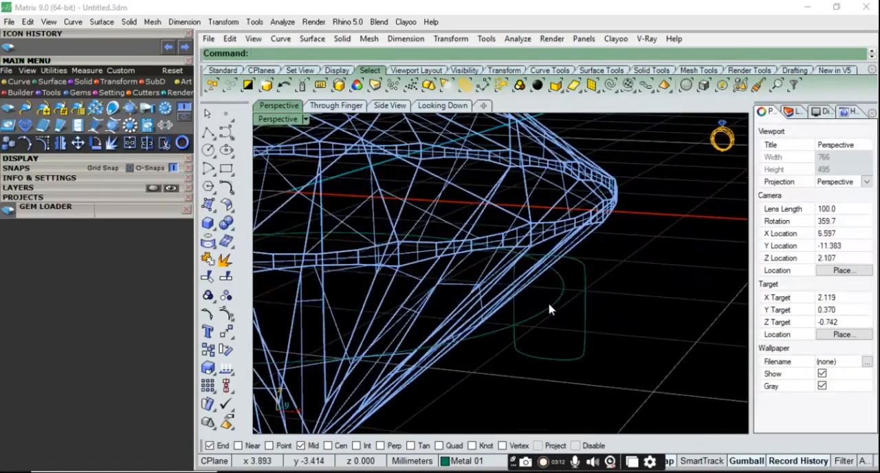
click(550, 308)
shift+click(585, 271)
scroll(574, 309, down, 6)
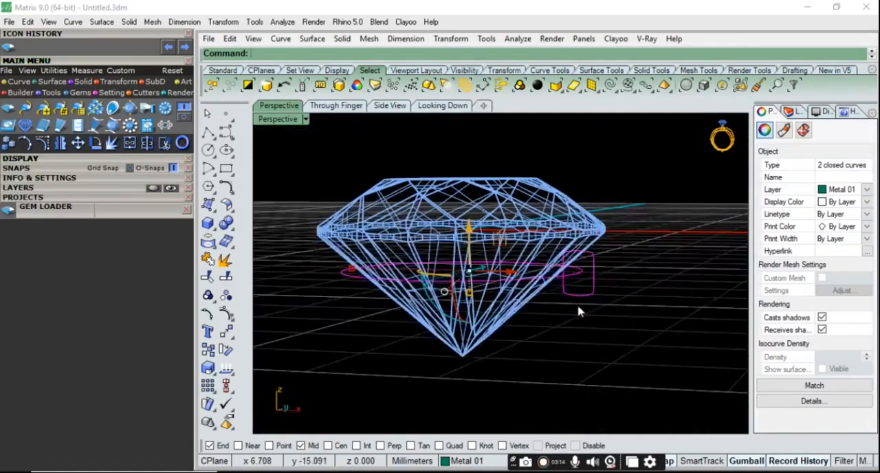
drag(471, 232, 470, 297)
click(635, 325)
Scale the lower rail circle down evenly about its centre so it is smaller than the upper rail
right_drag(635, 325, 549, 369)
click(548, 364)
scroll(542, 350, up, 4)
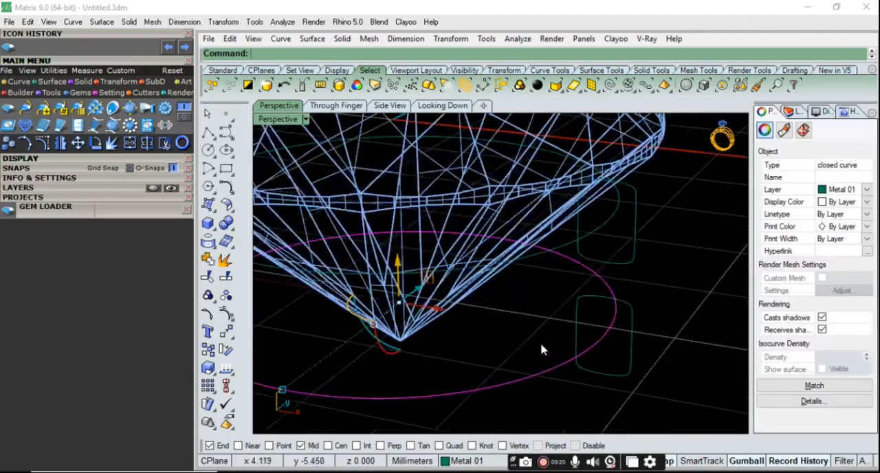
scroll(523, 315, down, 2)
drag(368, 361, 393, 340)
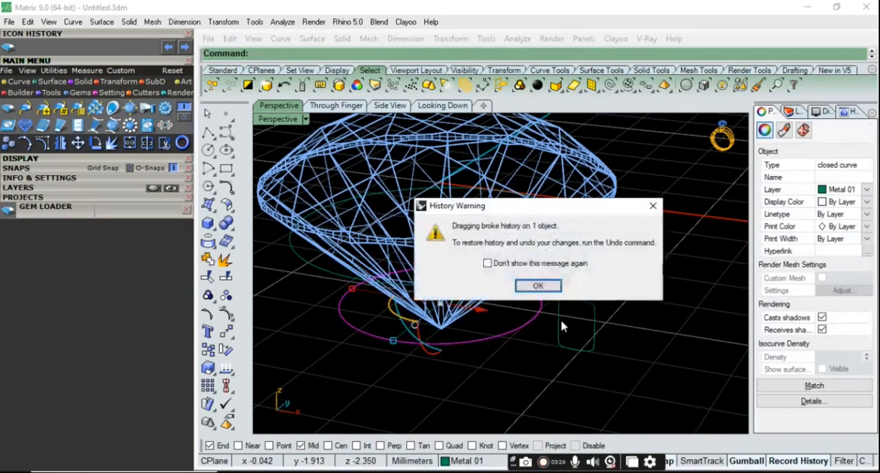
click(551, 286)
Move the lower profile inward to the edge of the smaller rail and shorten it slightly
drag(613, 335, 550, 310)
click(538, 285)
scroll(557, 351, up, 5)
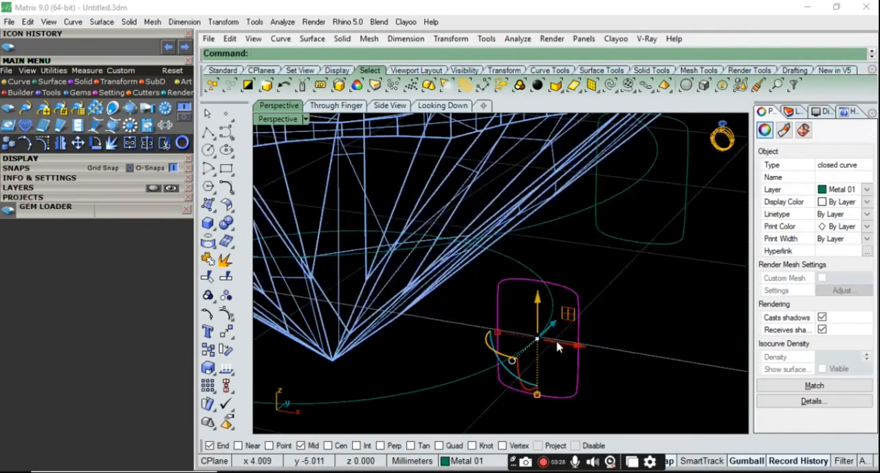
shift+drag(537, 404, 537, 394)
click(630, 348)
Sweep the upper profile along the upper rail with Sweep1, using the Freeform style without simplifying the cross-section
scroll(610, 336, down, 8)
right_drag(609, 339, 672, 311)
scroll(548, 218, up, 6)
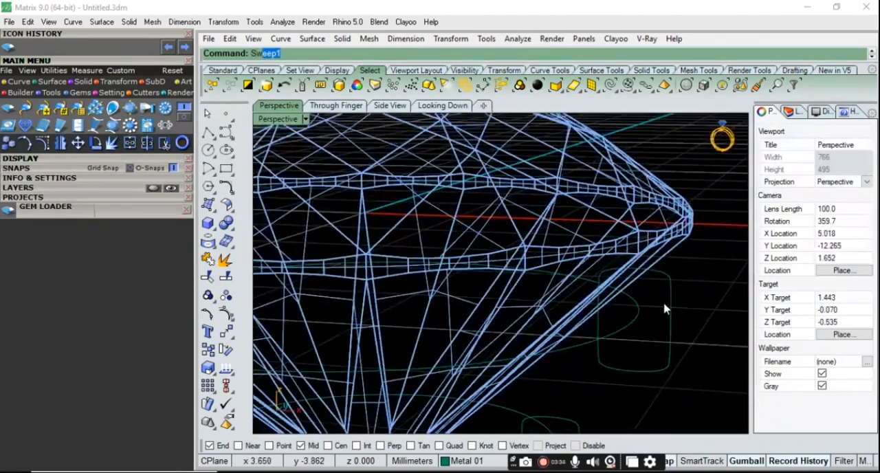
key(Return)
click(636, 319)
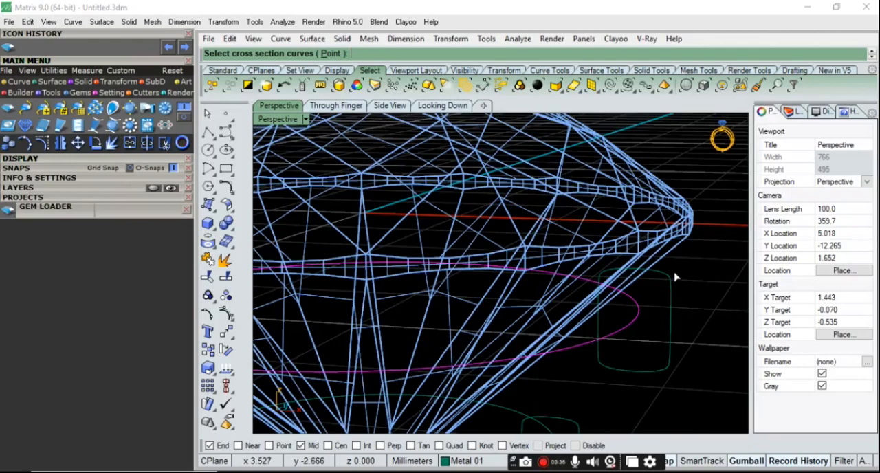
click(669, 280)
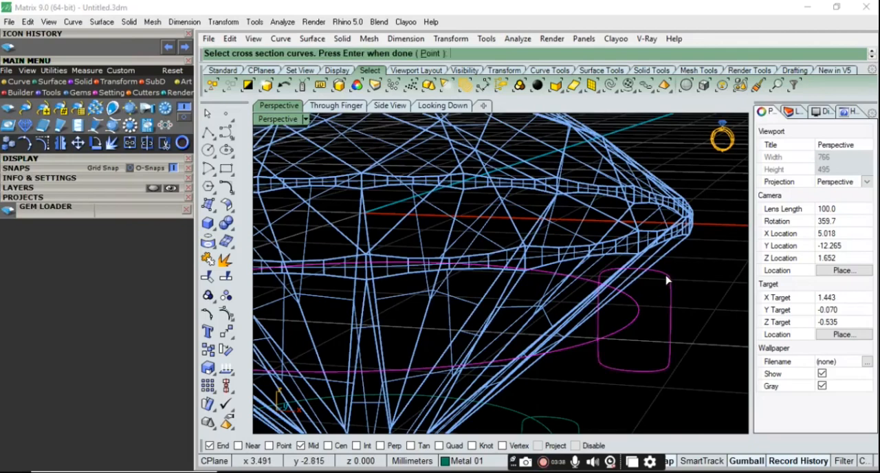
key(Return)
key(Return)
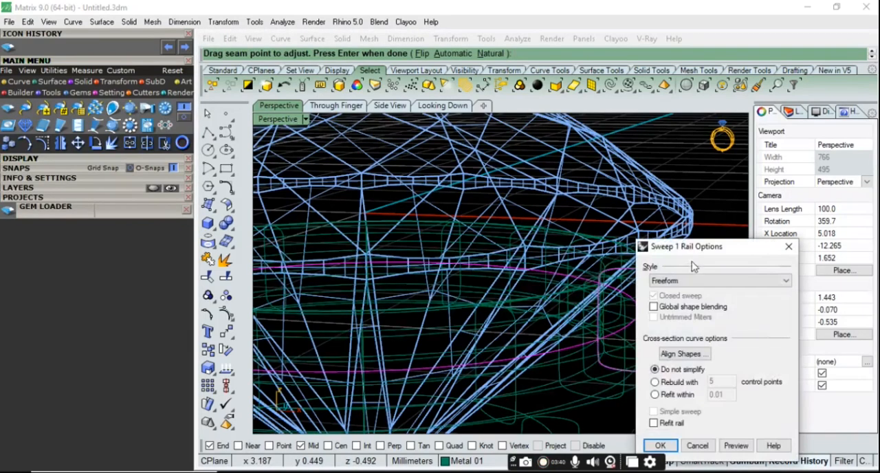
key(Return)
Sweep the lower profile along the smaller lower rail with Sweep1, accepting the default seam and options
scroll(685, 223, down, 7)
scroll(646, 313, up, 7)
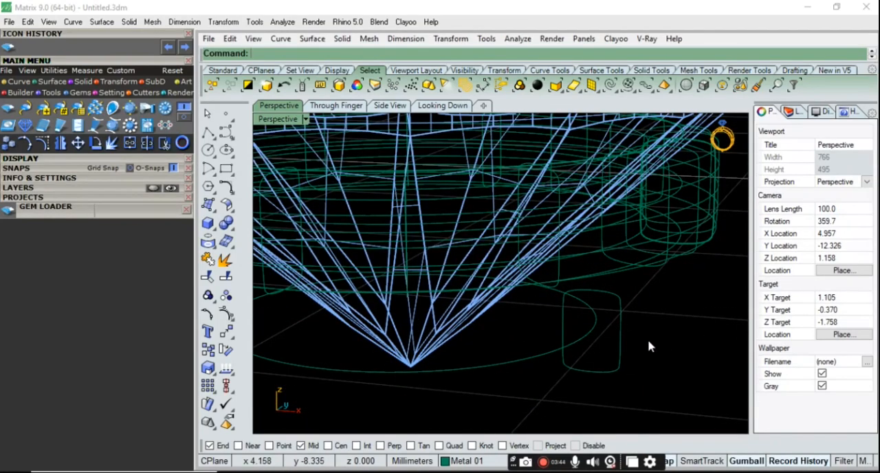
click(289, 56)
text(Sweep1)
key(Return)
click(542, 357)
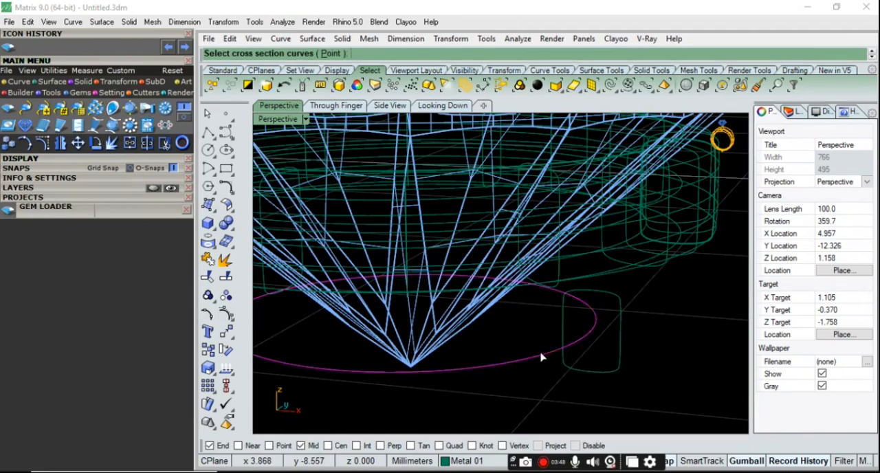
click(618, 299)
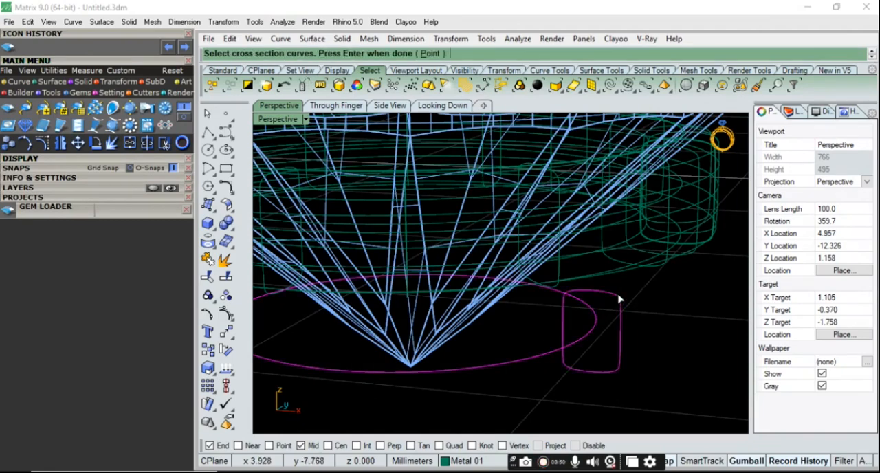
key(Return)
key(Return)
key(Return)
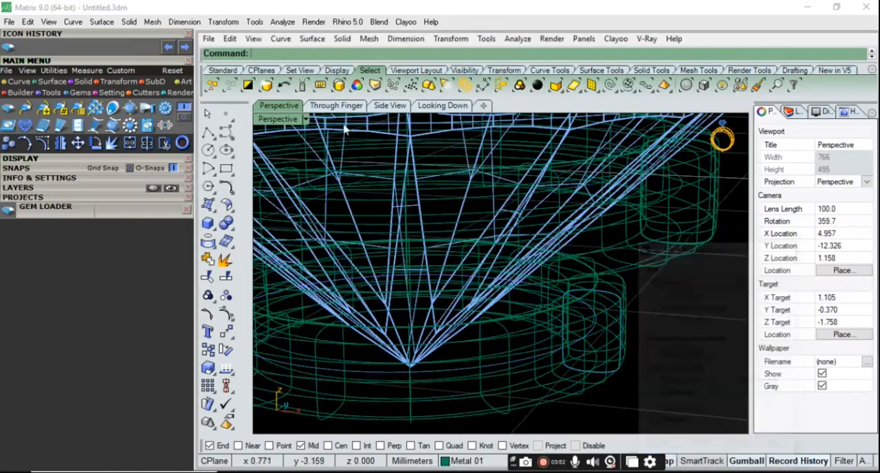
Set the perspective view to Shaded display and view the diamond and both rings from above
click(306, 119)
click(350, 54)
scroll(538, 335, down, 12)
mouse_move(540, 326)
right_down()
mouse_move(529, 292)
mouse_move(497, 321)
mouse_move(530, 436)
mouse_move(557, 195)
mouse_move(573, 137)
mouse_move(587, 126)
right_up()
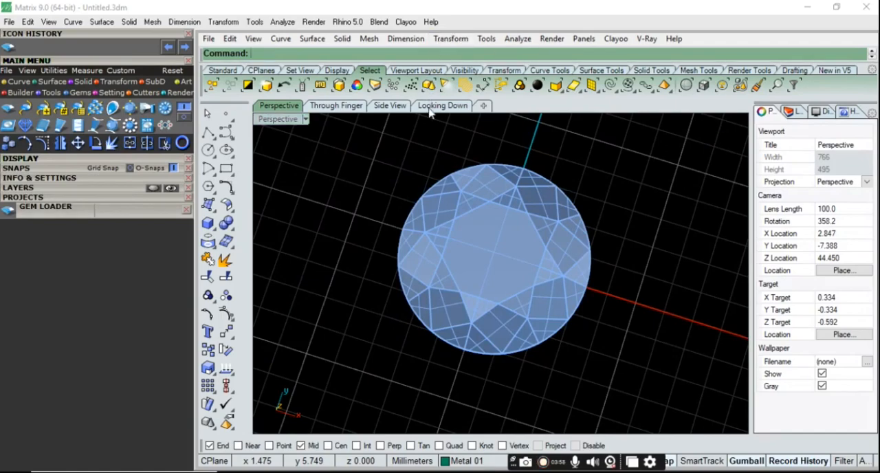
Start a solid vertical cylinder in the Looking Down view, centred just outside the diamond's edge, with a 0.35 mm radius
click(442, 105)
scroll(555, 171, up, 4)
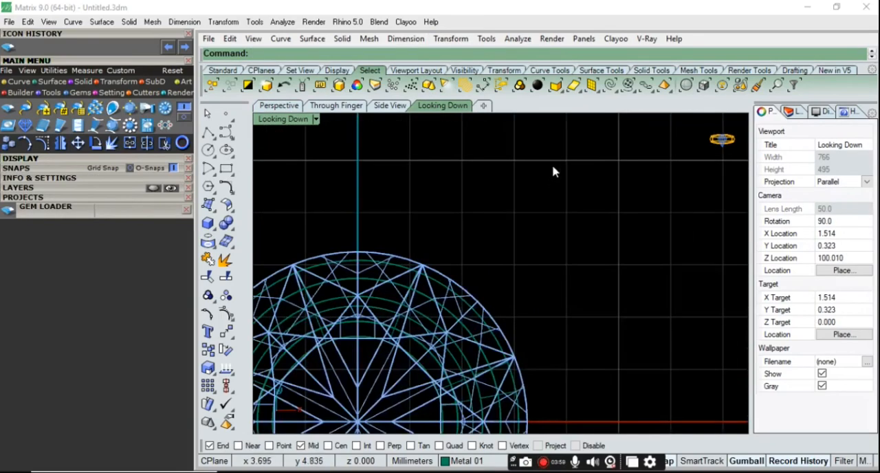
click(215, 229)
click(246, 232)
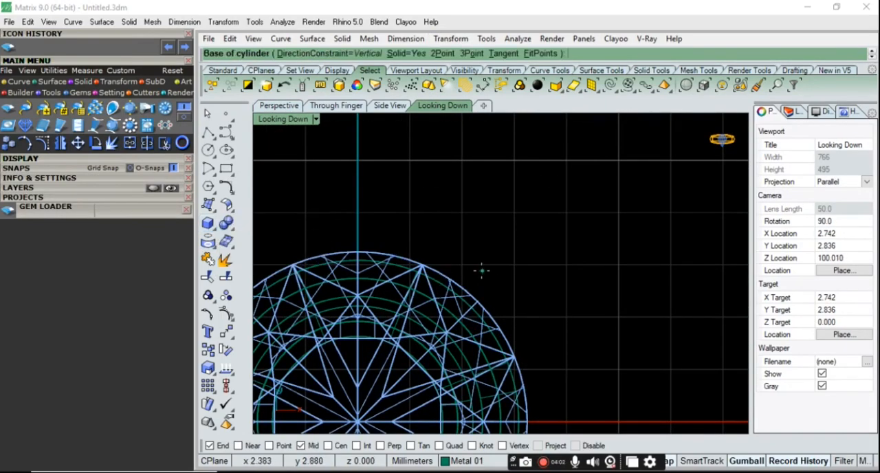
click(471, 266)
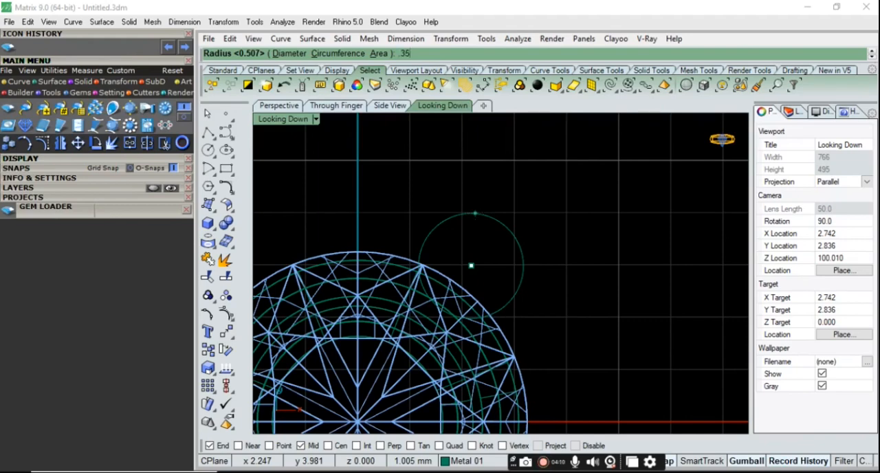
key(Return)
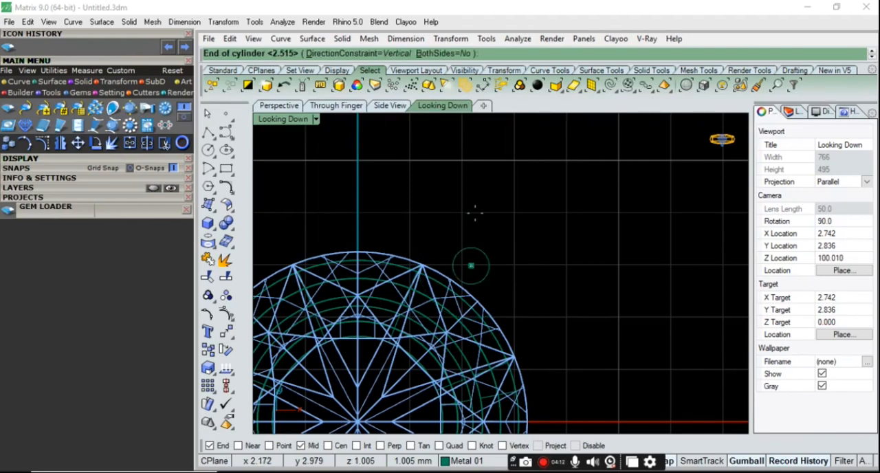
Extend the cylinder about 1.6 mm to both sides of its base and move it down beside the rings
click(280, 109)
right_drag(547, 244, 493, 161)
scroll(633, 209, up, 8)
right_drag(633, 214, 611, 166)
scroll(611, 168, down, 4)
scroll(622, 193, up, 6)
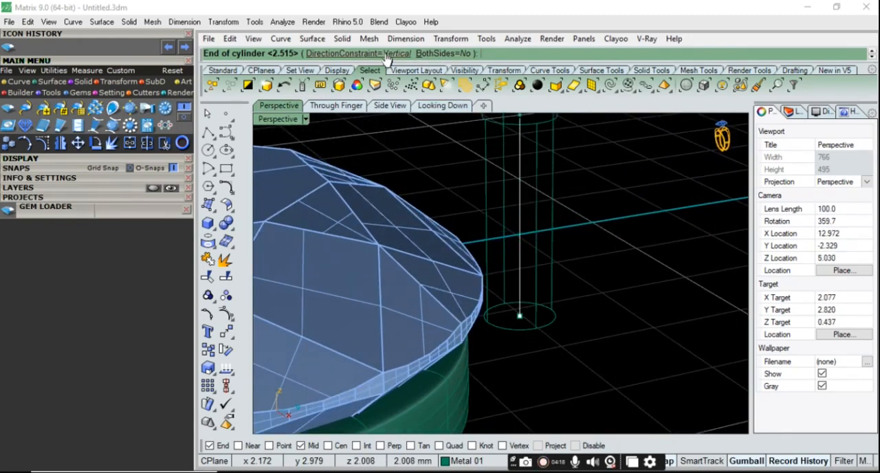
click(434, 57)
right_drag(571, 261, 550, 170)
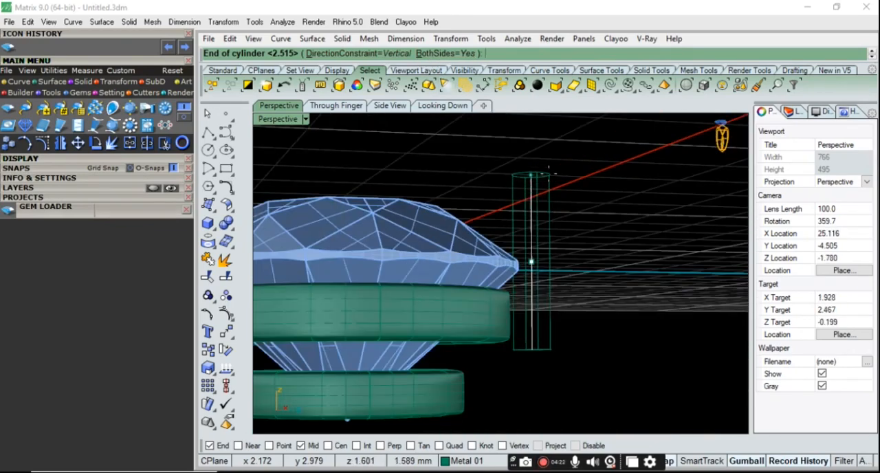
click(549, 171)
right_drag(533, 189, 535, 219)
drag(535, 218, 533, 273)
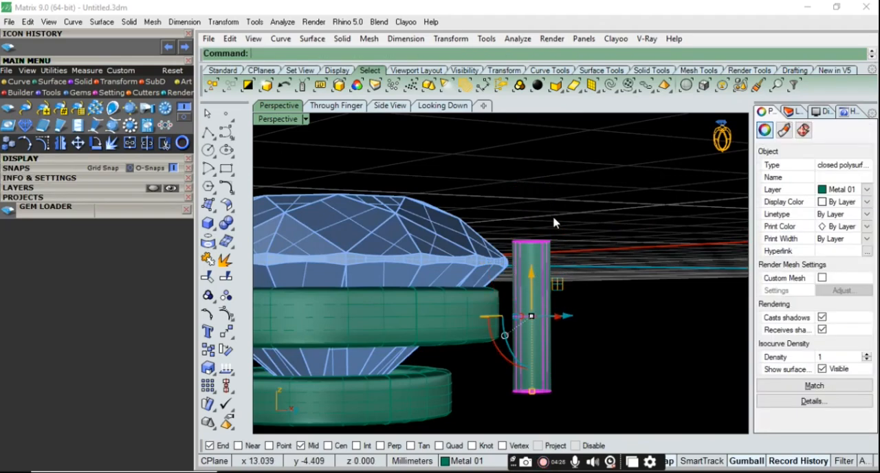
Move the prong cylinder inward in the Looking Down view until it overlaps the diamond's edge, and check its position in perspective
click(434, 109)
scroll(480, 233, up, 3)
drag(501, 267, 470, 296)
click(279, 109)
mouse_move(487, 275)
right_down()
mouse_move(490, 309)
mouse_move(514, 344)
right_up()
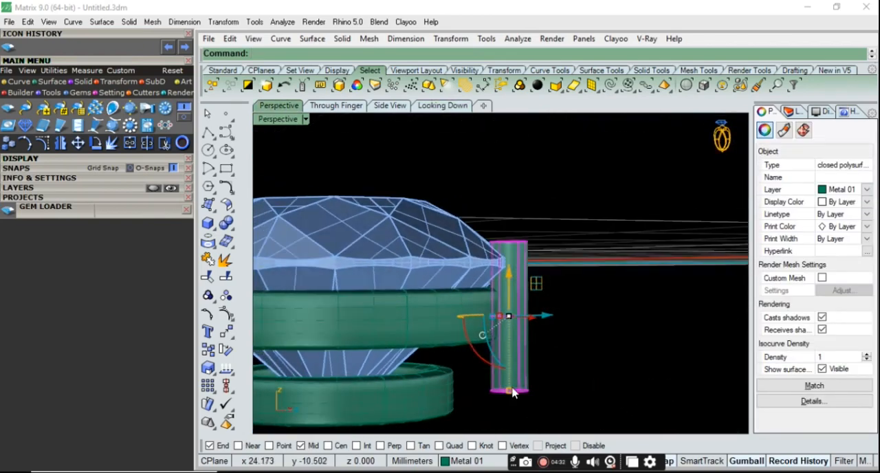
right_drag(614, 345, 598, 340)
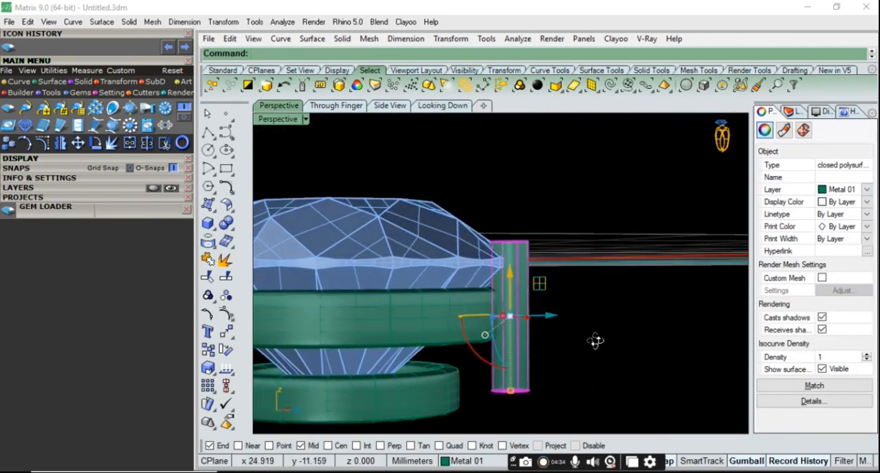
Apply CageEdit to the prong cylinder in the Side View, using a bounding box in the World coordinate system with default cage settings
click(392, 108)
scroll(457, 206, down, 6)
scroll(555, 291, up, 13)
scroll(618, 327, down, 9)
scroll(598, 337, up, 3)
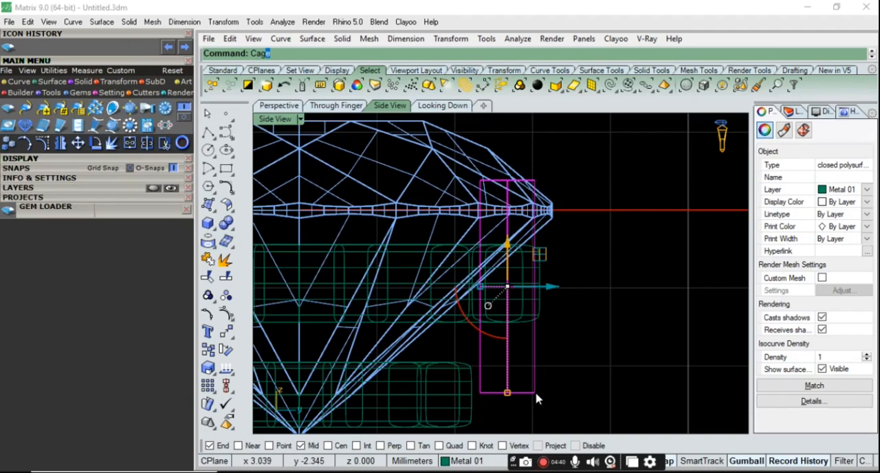
text(e)
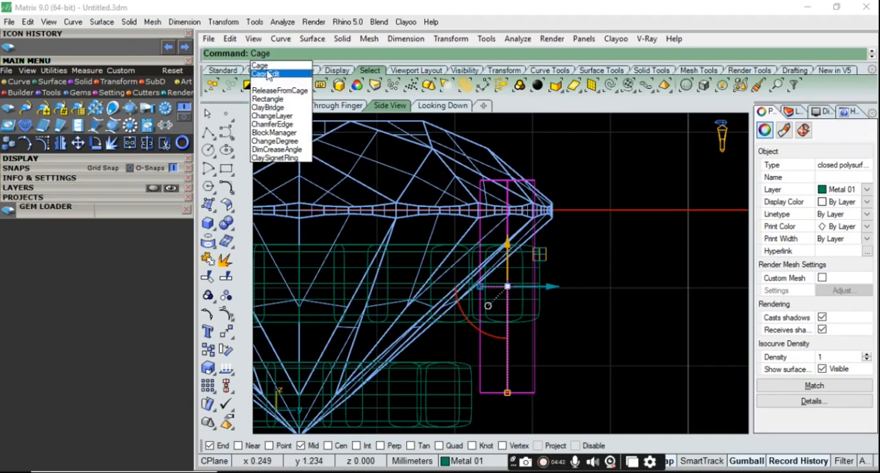
click(268, 73)
click(342, 54)
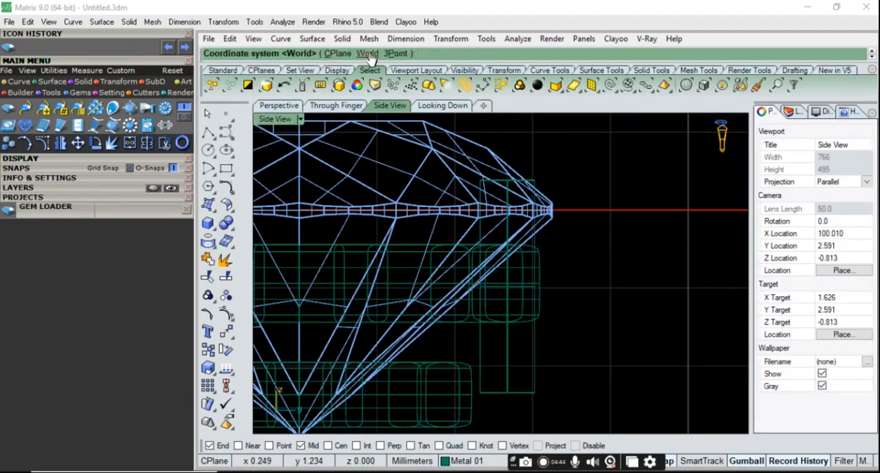
click(361, 54)
key(Return)
key(Return)
scroll(546, 210, down, 1)
scroll(525, 306, up, 4)
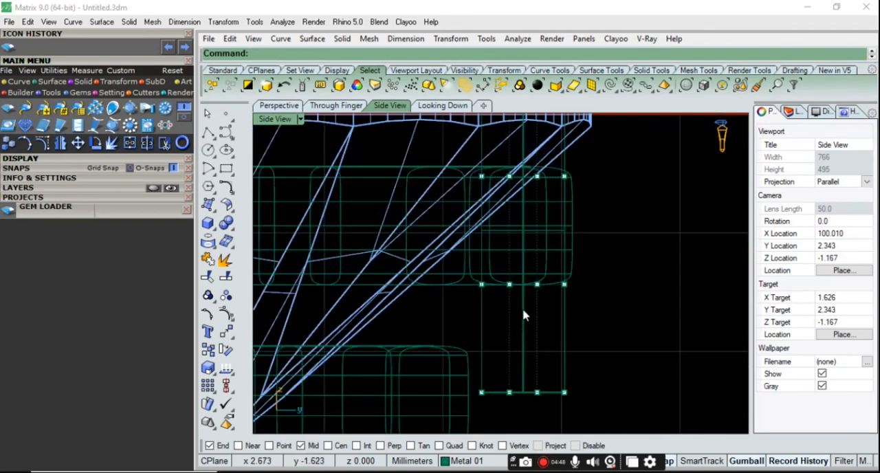
Bend the prong's lower end inward in the Side View by moving the bottom row of cage points to the lower ring
drag(465, 330, 612, 413)
scroll(601, 373, down, 3)
mouse_move(596, 301)
mouse_down()
mouse_move(561, 331)
mouse_move(526, 331)
mouse_move(541, 331)
mouse_up()
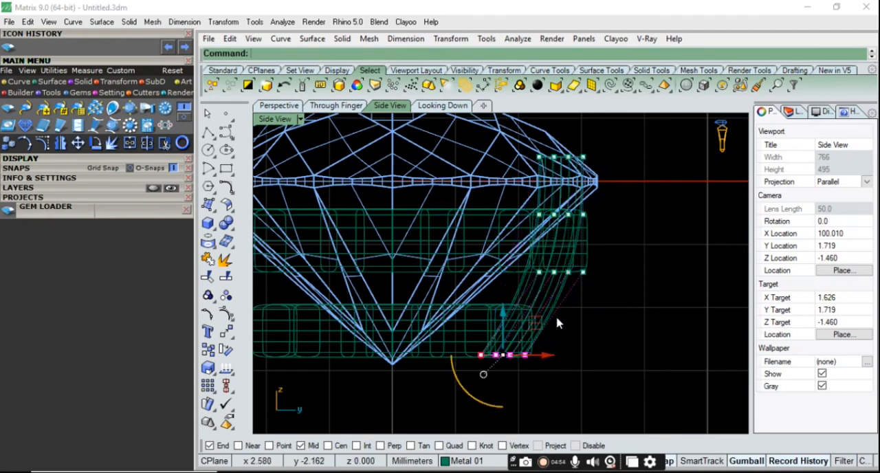
click(294, 108)
right_drag(571, 192, 407, 255)
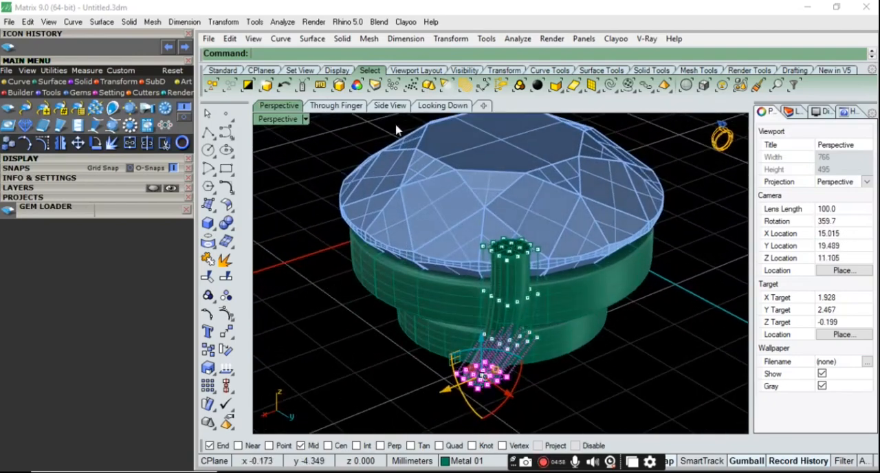
Shift the bottom cage points in the Looking Down view so the prong leans toward the diamond's centre
click(442, 106)
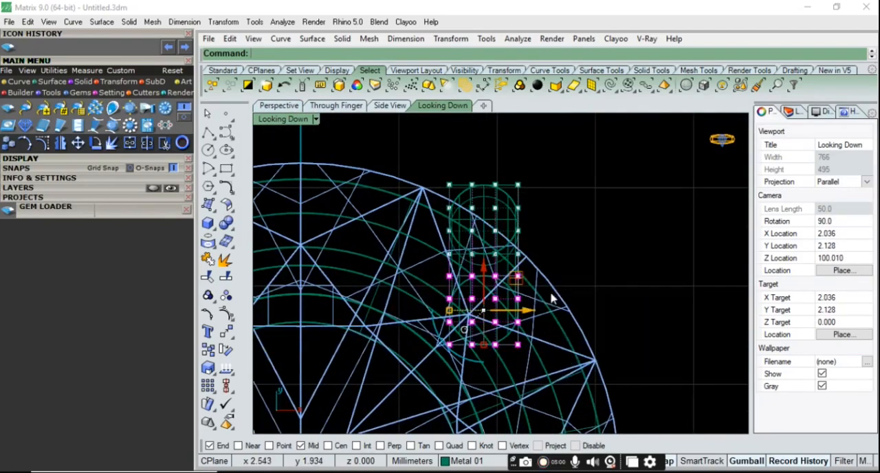
drag(519, 283, 512, 283)
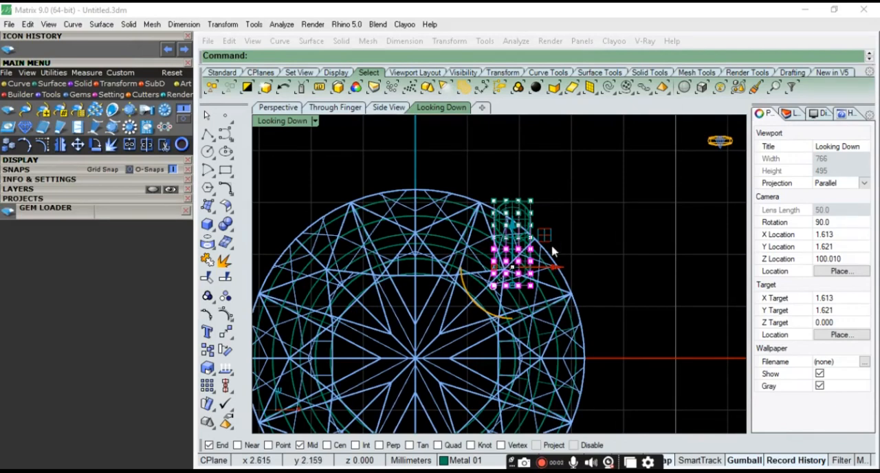
drag(549, 238, 510, 253)
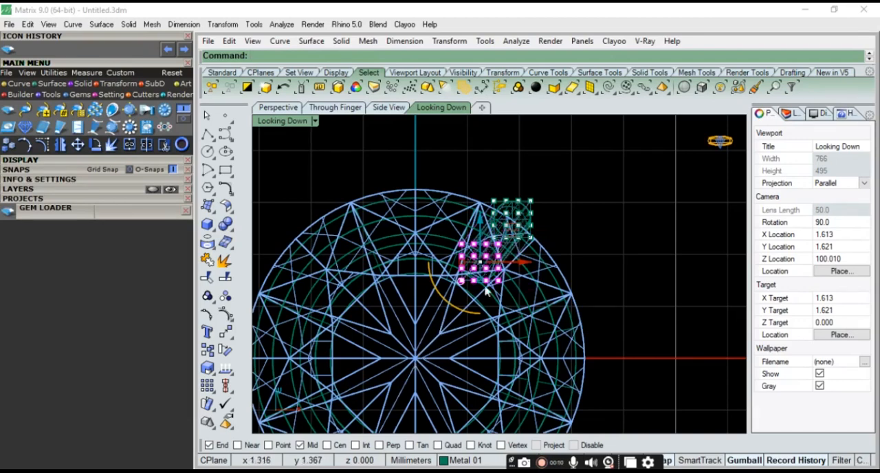
scroll(497, 258, up, 5)
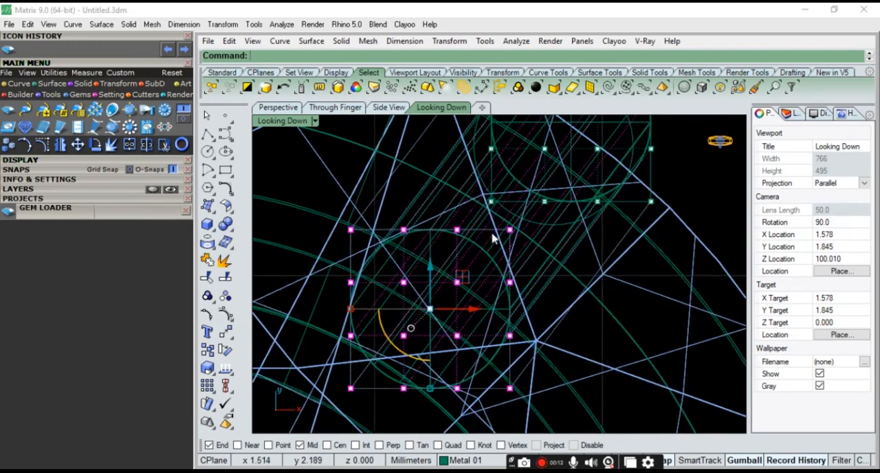
drag(469, 279, 460, 294)
Nudge the bottom cage points slightly along the X axis in perspective to fine-tune where the prong meets the lower ring
click(285, 109)
scroll(514, 292, down, 5)
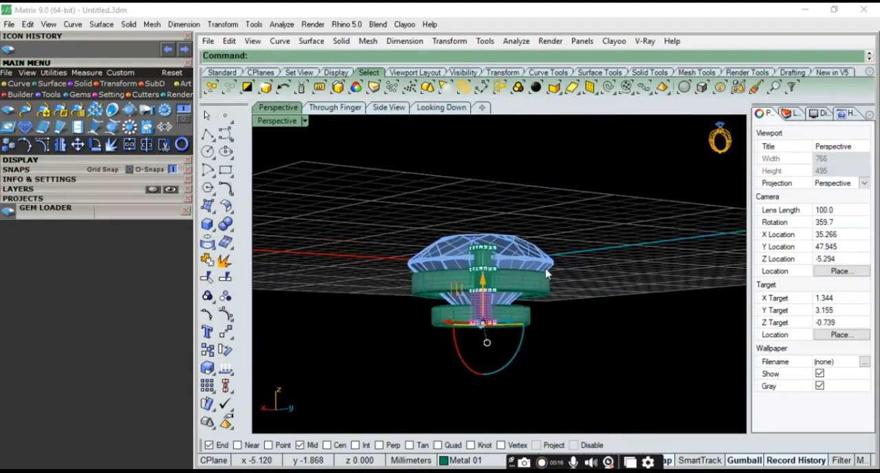
scroll(515, 291, up, 5)
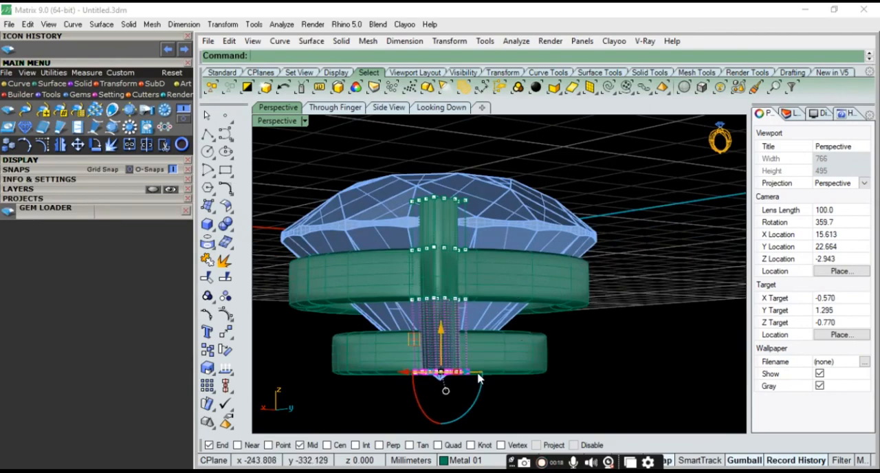
scroll(472, 373, up, 3)
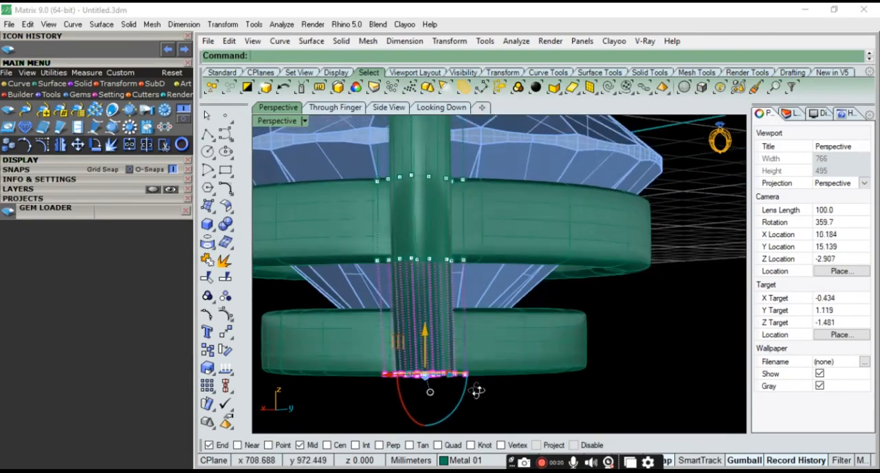
drag(454, 398, 446, 397)
right_drag(447, 396, 464, 327)
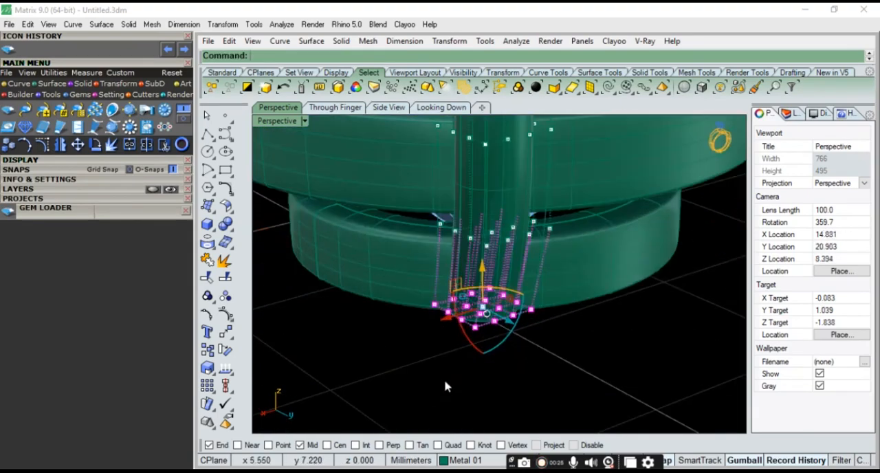
drag(446, 321, 441, 323)
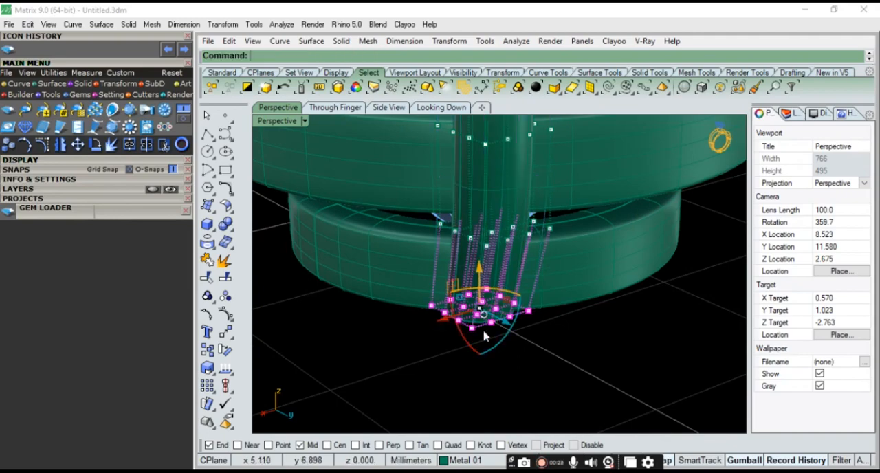
scroll(530, 370, down, 6)
right_drag(530, 371, 538, 323)
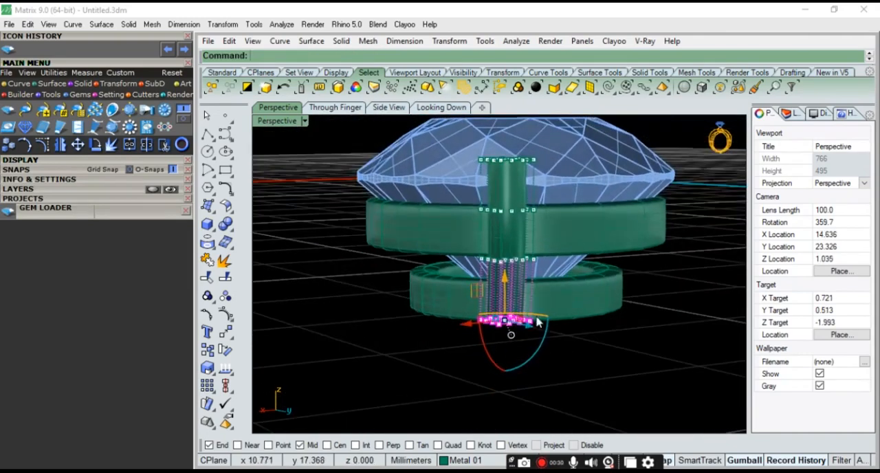
Turn off the cage control points and delete the cage around the bent prong
click(465, 109)
scroll(465, 261, up, 6)
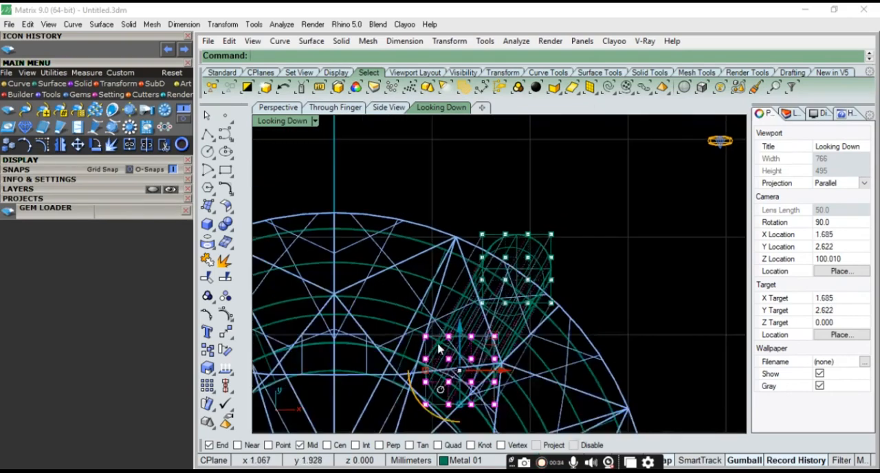
scroll(492, 287, down, 3)
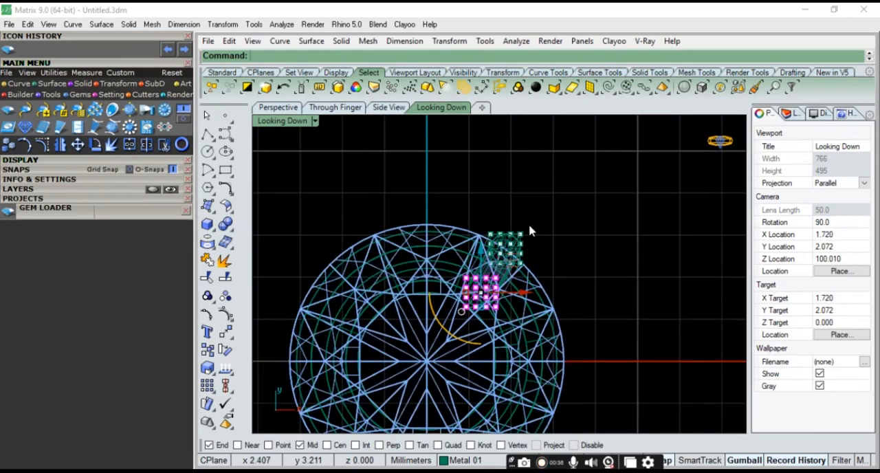
click(208, 117)
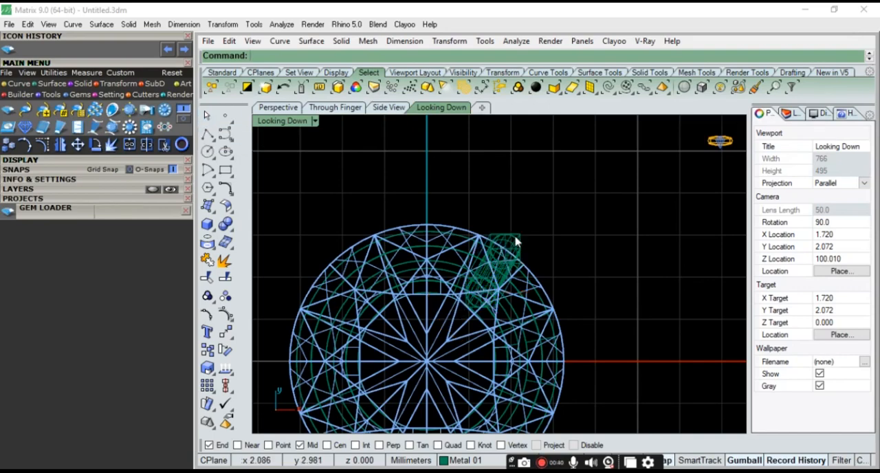
scroll(517, 239, up, 4)
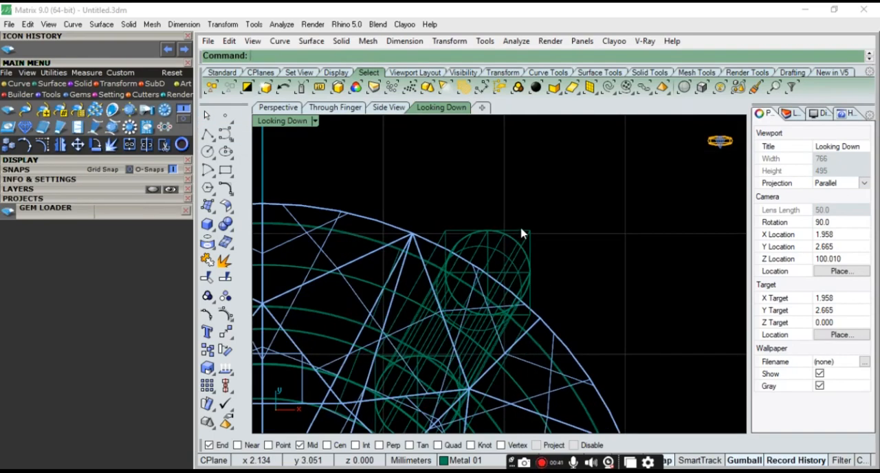
click(277, 107)
right_drag(533, 292, 544, 342)
scroll(543, 342, up, 5)
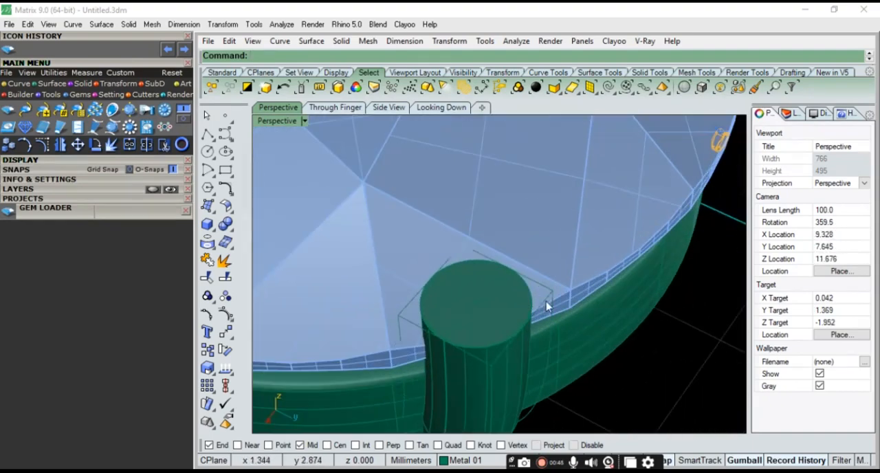
click(539, 311)
key(Delete)
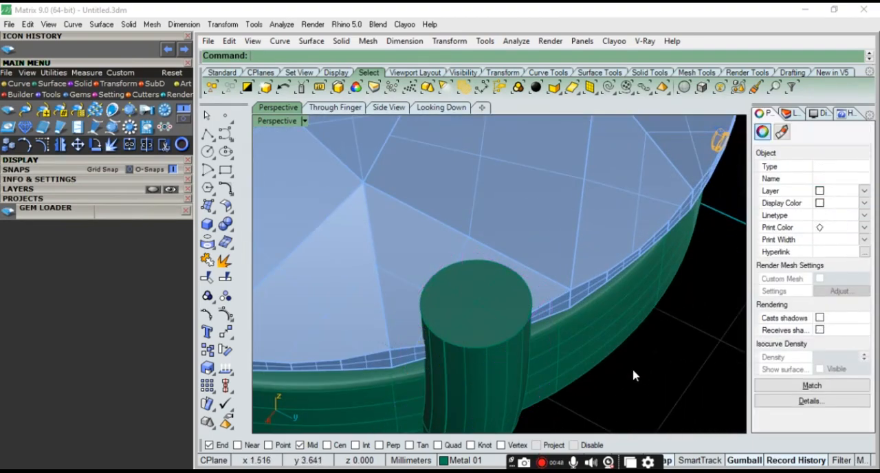
scroll(518, 296, down, 6)
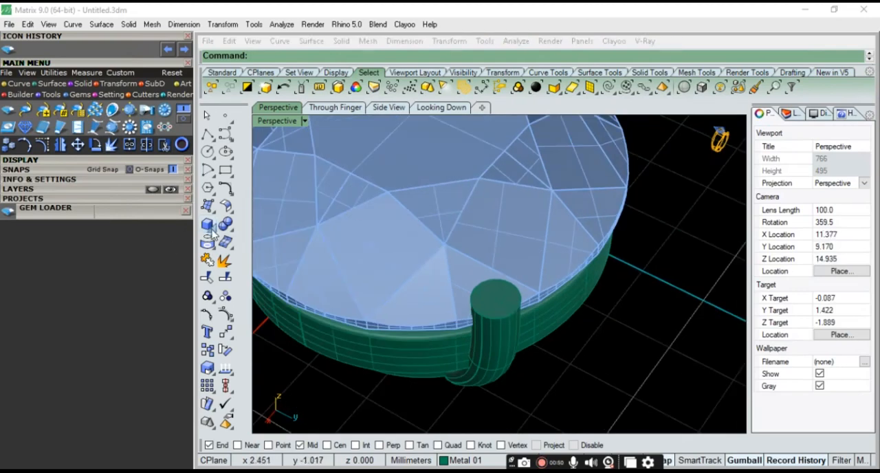
Add a solid sphere by diameter between opposite points on the rim of the prong's top face
click(212, 231)
click(266, 237)
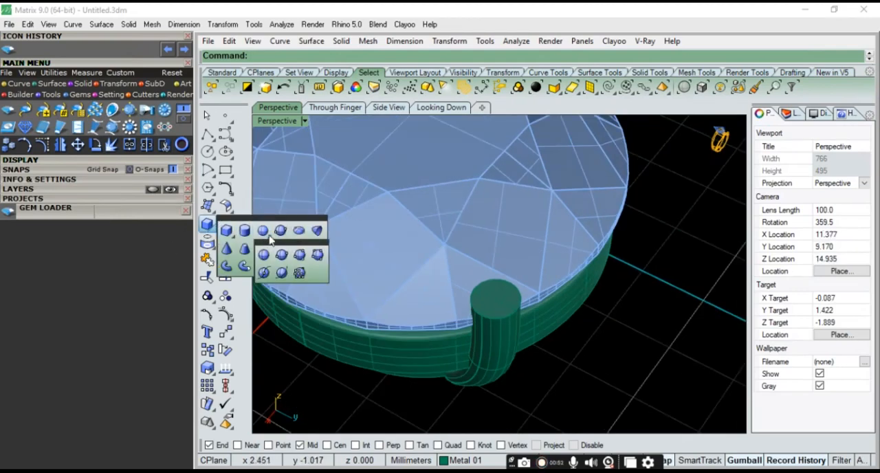
click(280, 232)
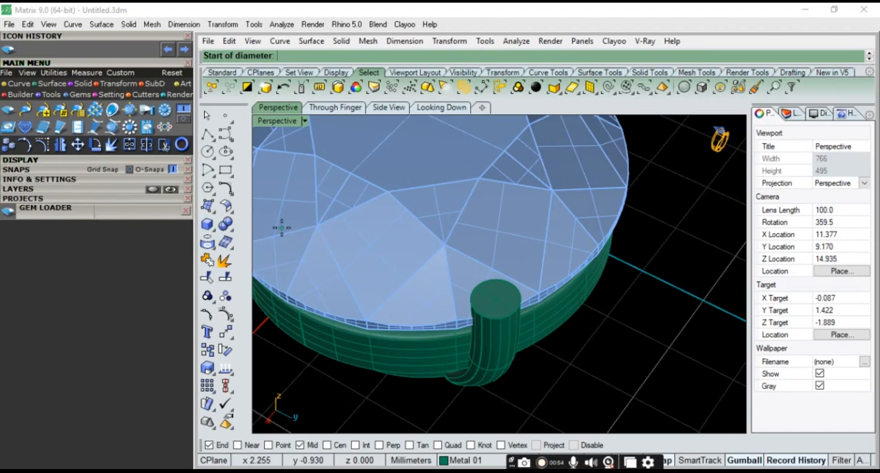
scroll(523, 311, up, 3)
click(427, 336)
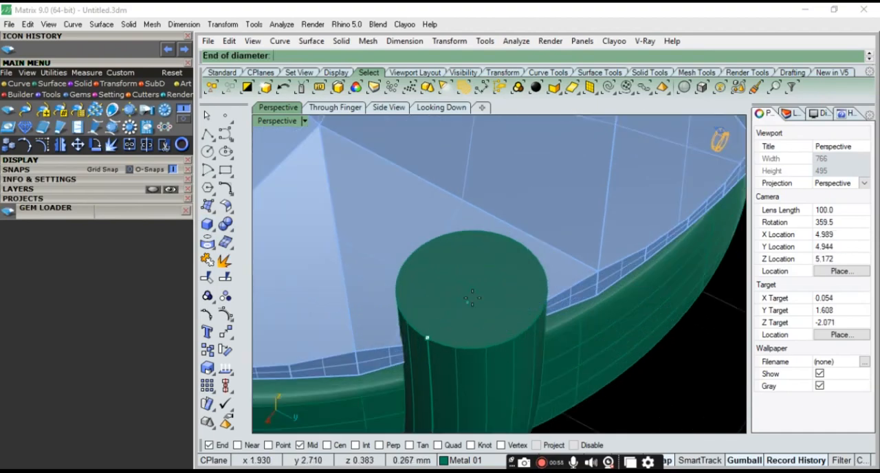
click(514, 244)
Select the sphere and the bent prong and join them into one solid with Boolean Union
click(504, 288)
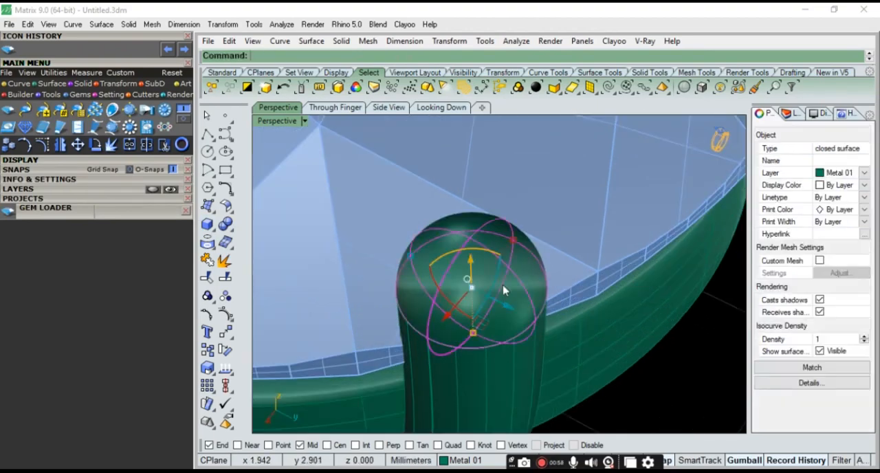
shift+click(514, 377)
scroll(515, 380, down, 8)
right_drag(542, 372, 480, 293)
right_drag(435, 245, 457, 278)
click(231, 231)
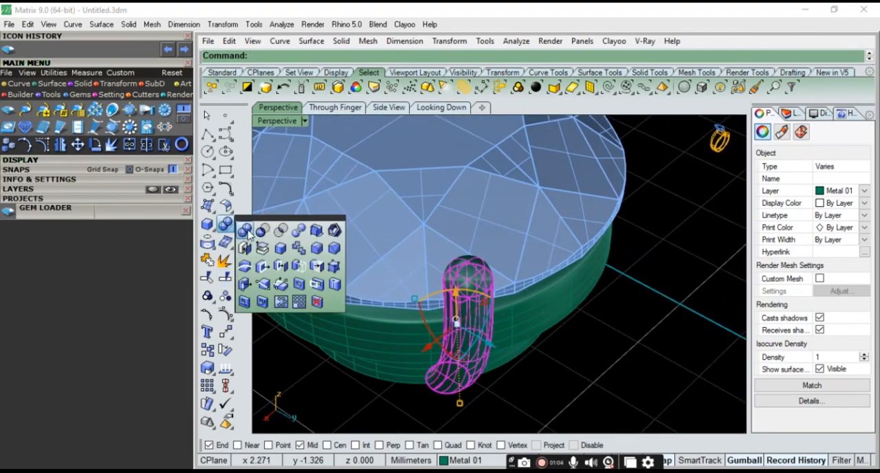
click(246, 231)
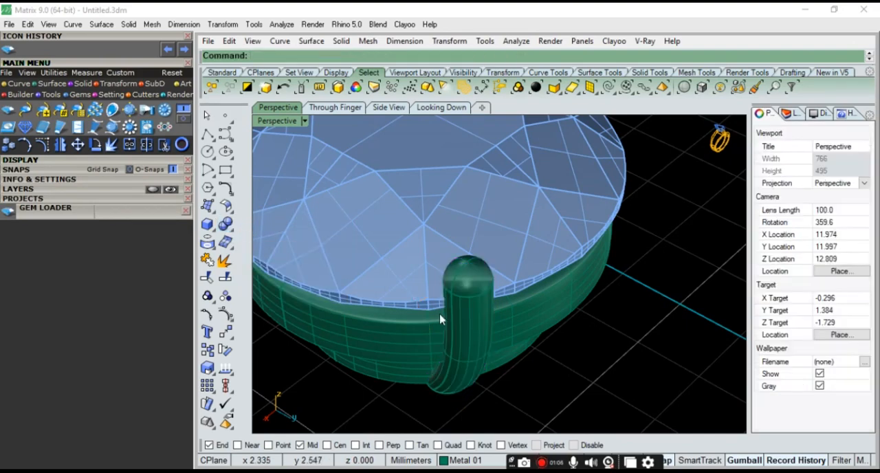
Select the round-topped prong in perspective and switch to the Looking Down view of the stone
click(468, 284)
right_drag(474, 306, 458, 293)
scroll(428, 278, down, 3)
click(440, 109)
scroll(508, 270, down, 7)
scroll(529, 354, up, 5)
scroll(555, 265, down, 5)
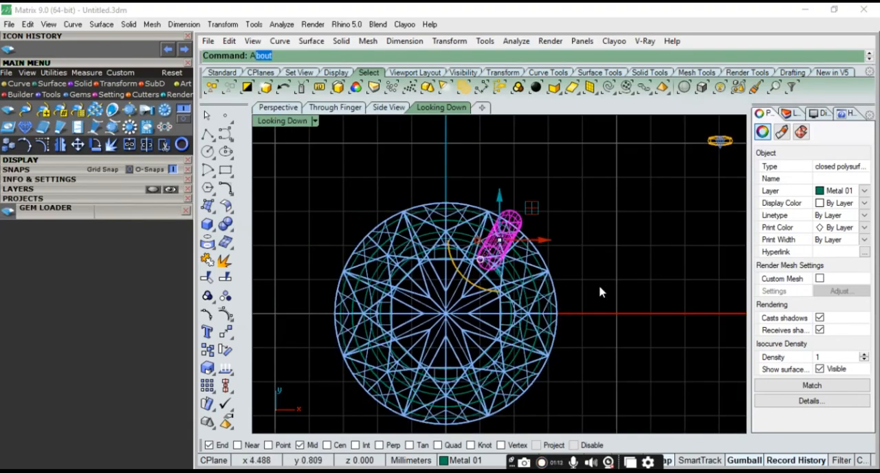
Try a polar array of the selected prong about the stone's centre with 4 items filling 360 degrees
click(289, 120)
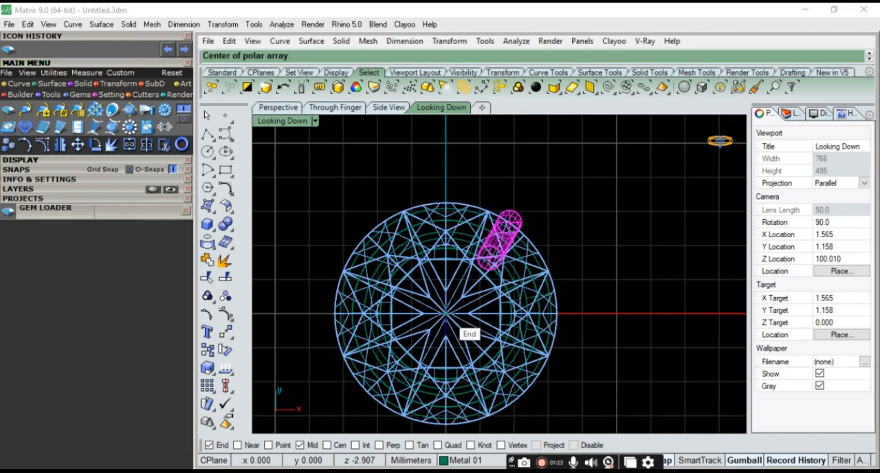
key(Return)
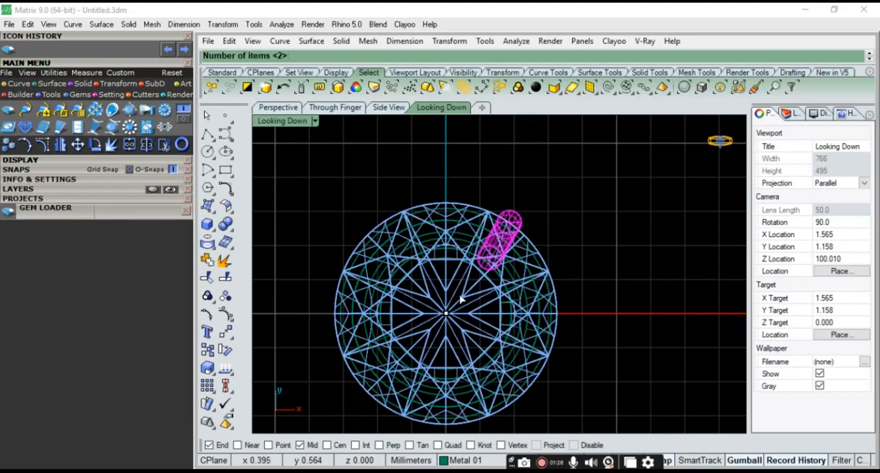
scroll(420, 330, down, 8)
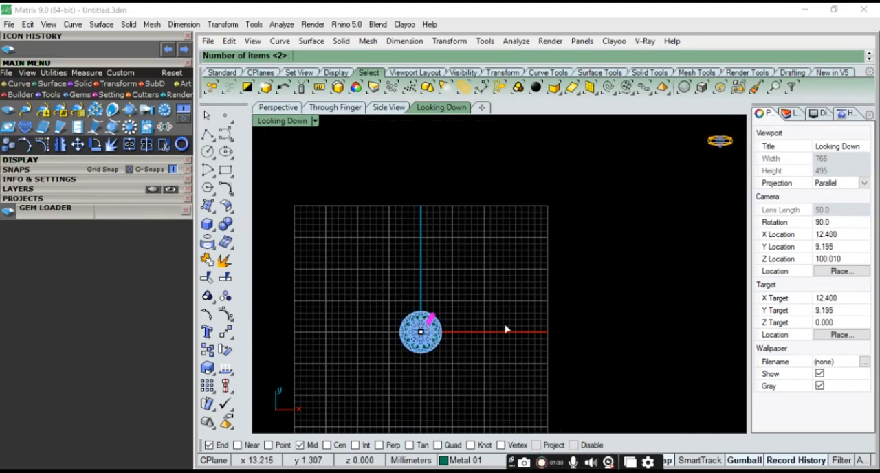
scroll(405, 341, up, 12)
scroll(470, 359, down, 5)
scroll(451, 369, up, 5)
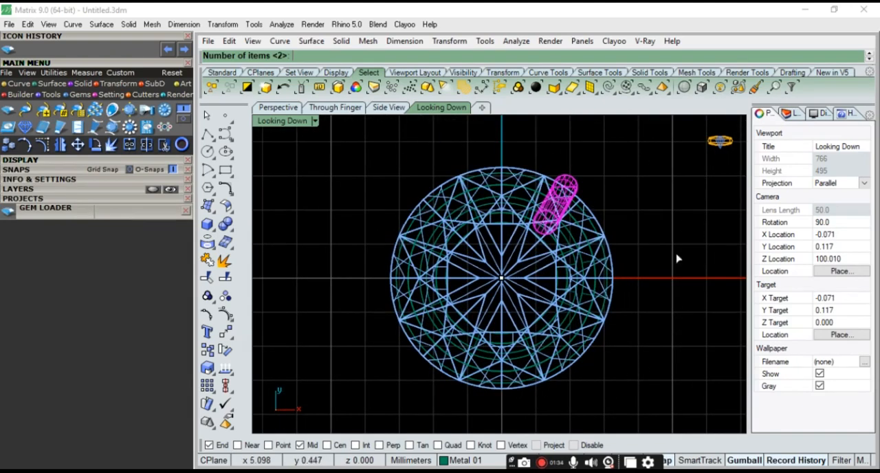
scroll(480, 343, down, 3)
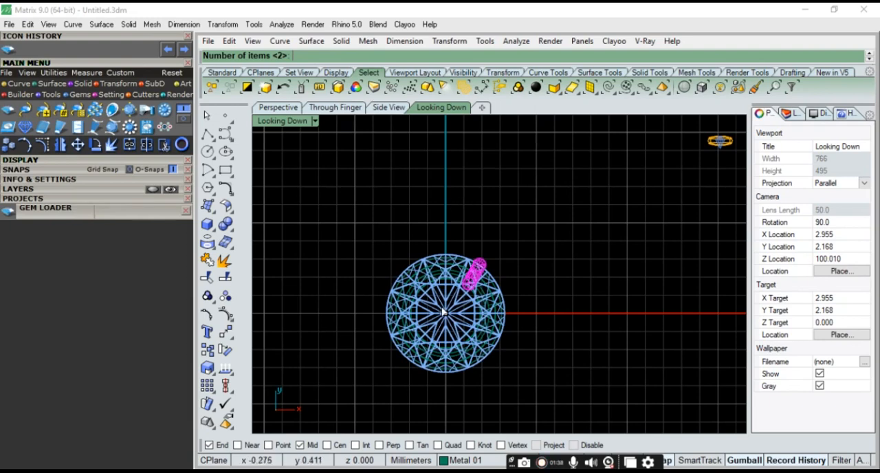
scroll(463, 317, up, 3)
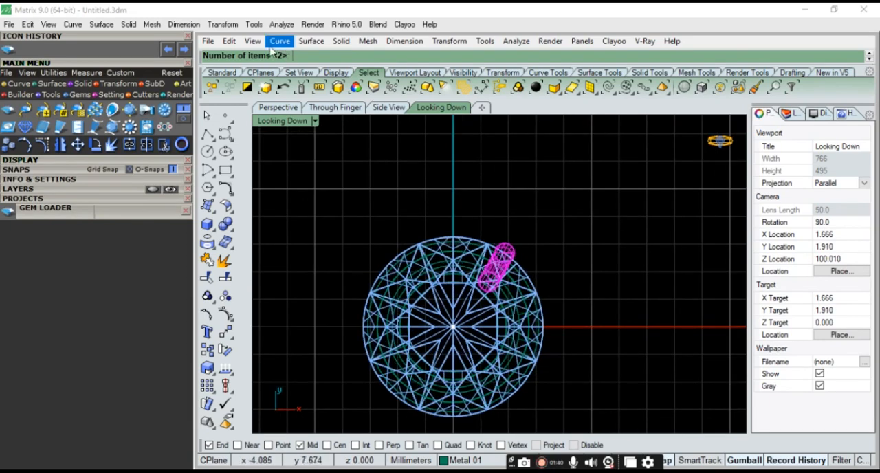
drag(263, 65, 295, 87)
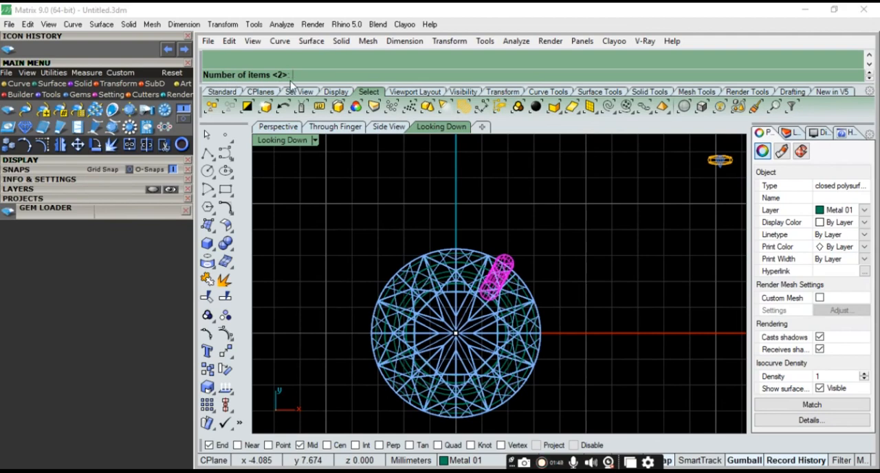
key(Return)
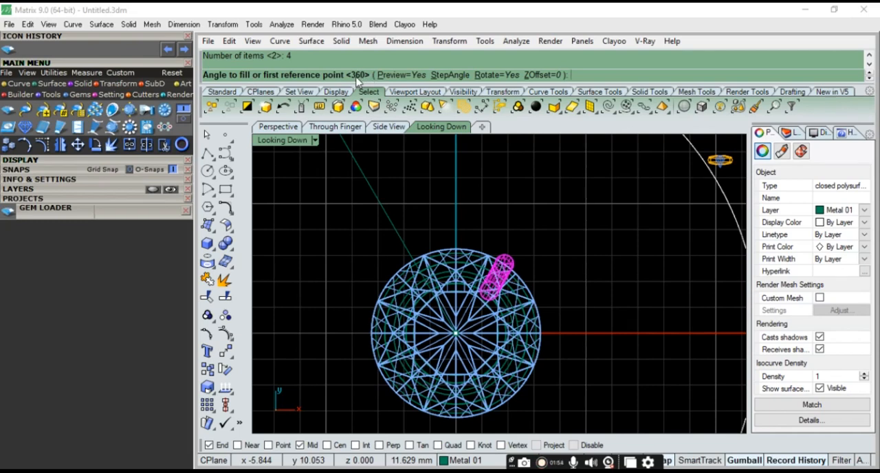
key(Return)
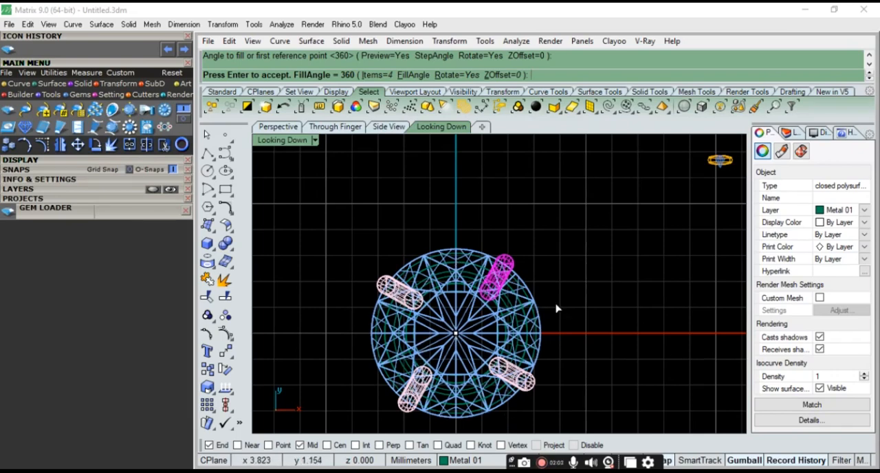
key(Escape)
Mirror a copy of the selected prong across the vertical Y axis, starting the mirror plane at origin 0
scroll(548, 251, up, 2)
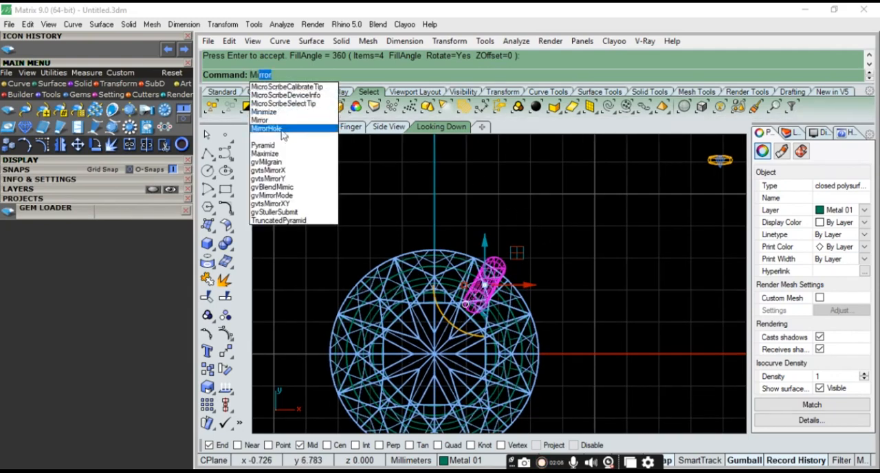
click(275, 120)
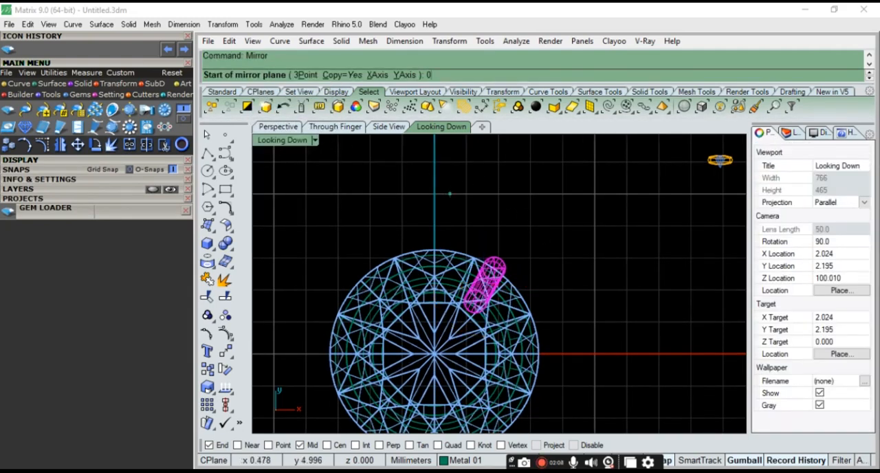
text(0)
key(Return)
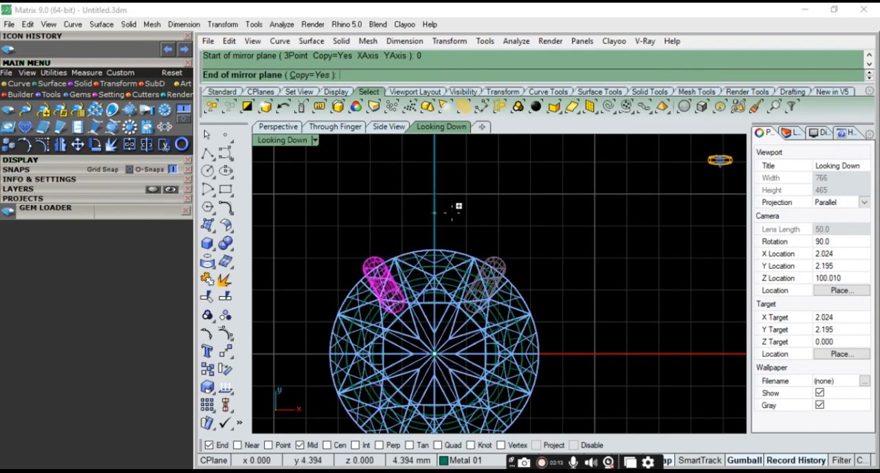
click(456, 183)
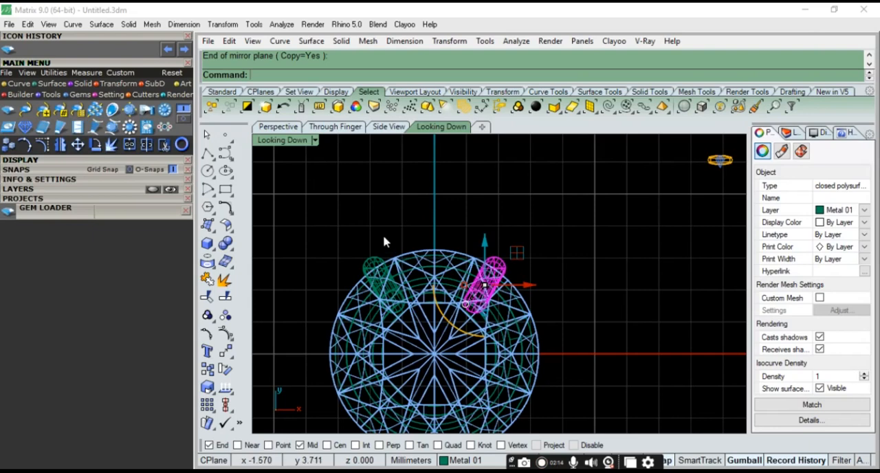
Add the mirrored prong to the selection and mirror copies of both prongs across the horizontal X axis through origin 0
shift+click(374, 260)
text(Mi)
key(Return)
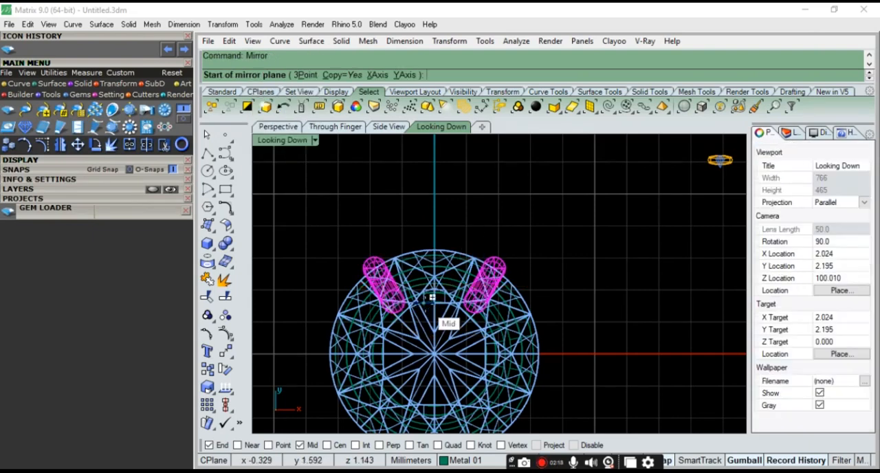
scroll(455, 285, down, 2)
key(Return)
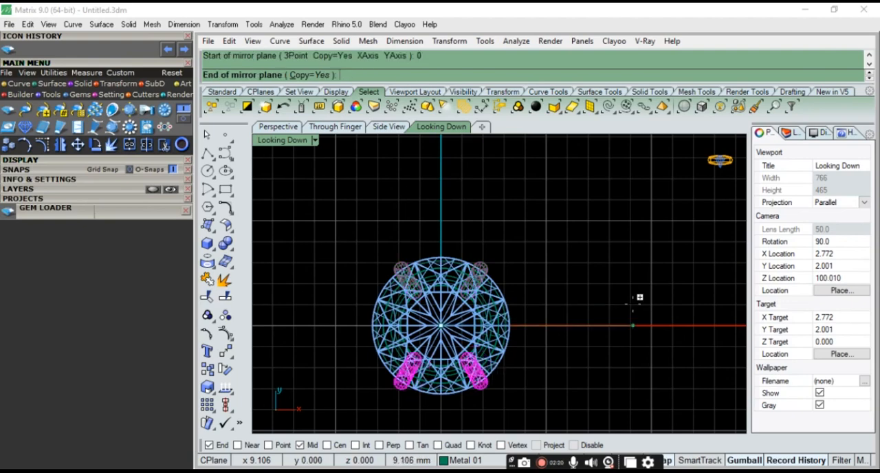
click(633, 324)
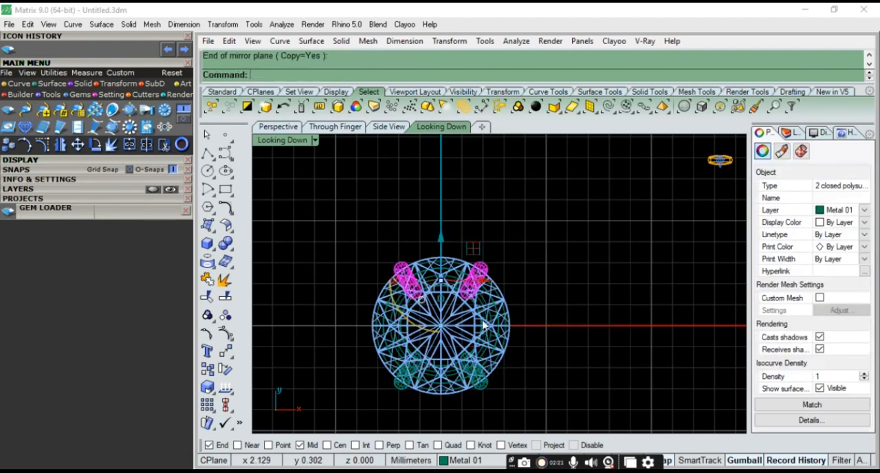
Examine the four prongs around the stone in perspective from the side and from above
click(284, 128)
click(549, 374)
right_drag(549, 373, 551, 306)
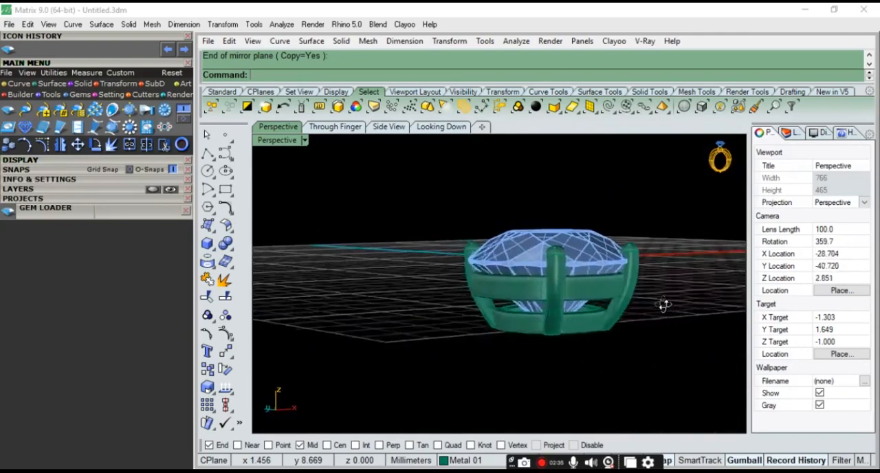
right_drag(736, 306, 569, 306)
right_drag(516, 283, 580, 252)
right_drag(506, 284, 347, 336)
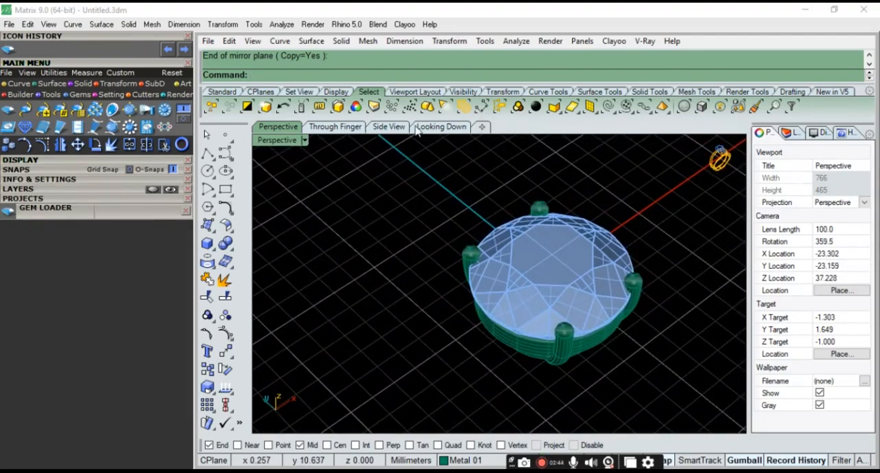
Select the original upper-right prong in the Looking Down view, rotate it slightly clockwise and move it along its local X axis
click(444, 127)
scroll(490, 311, up, 5)
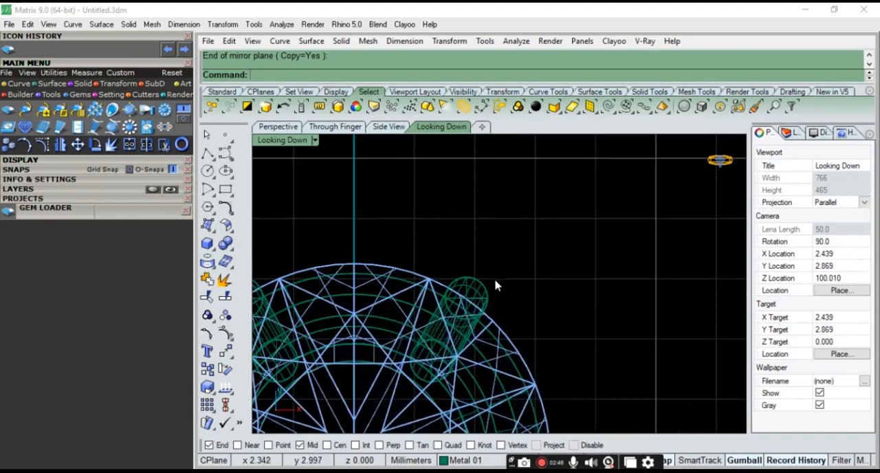
click(485, 292)
scroll(495, 296, down, 2)
scroll(501, 298, up, 2)
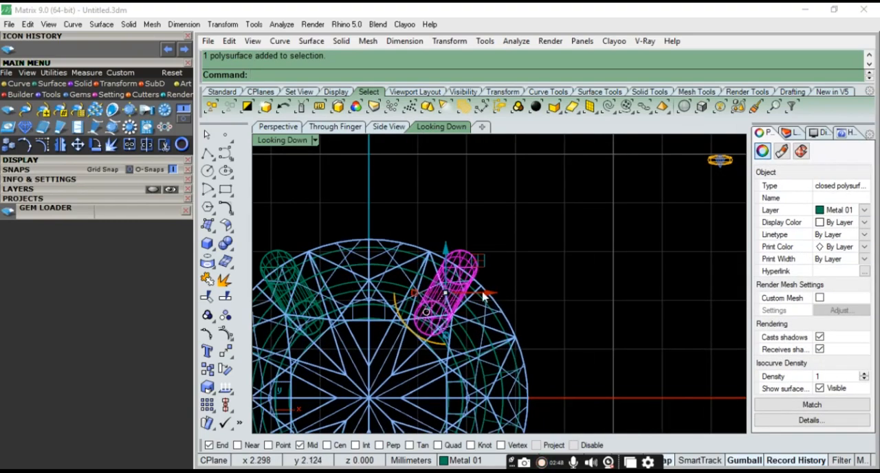
drag(422, 345, 406, 330)
drag(488, 279, 512, 295)
Fine-tune the original prong's rotation so it points toward the stone's centre, check the setting in perspective and deselect the prong
scroll(512, 293, down, 6)
scroll(493, 331, up, 6)
drag(439, 325, 433, 326)
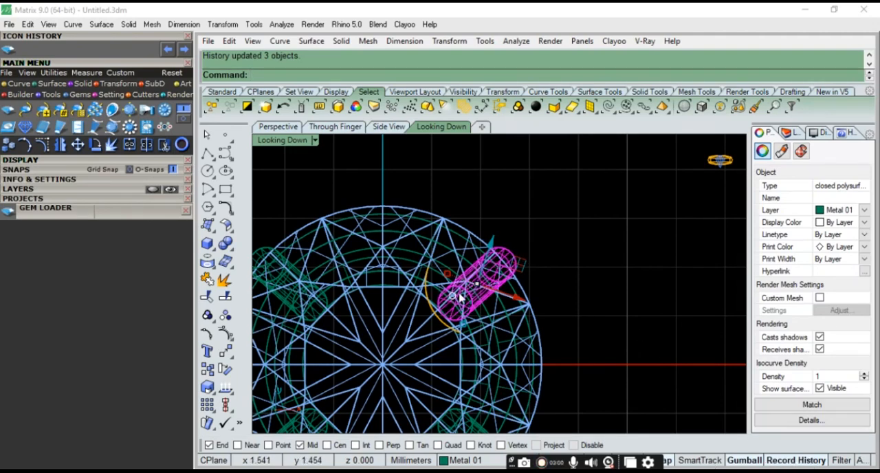
scroll(473, 237, down, 3)
drag(443, 310, 447, 307)
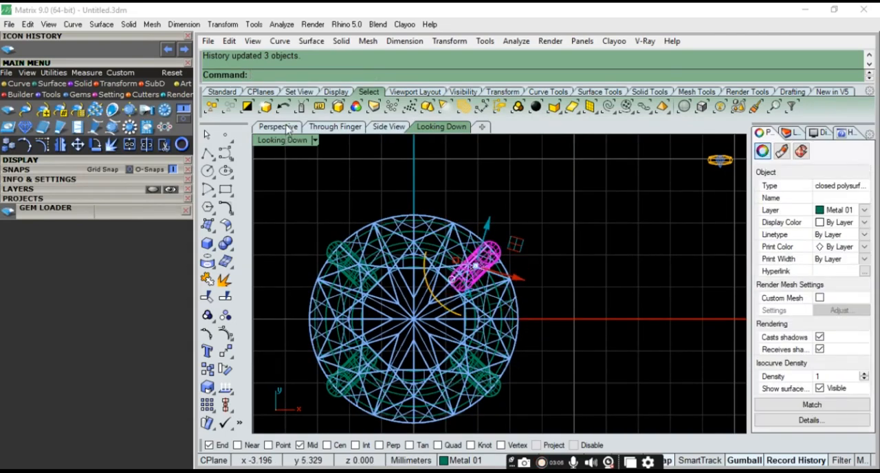
click(278, 126)
right_drag(522, 399, 530, 315)
key(Escape)
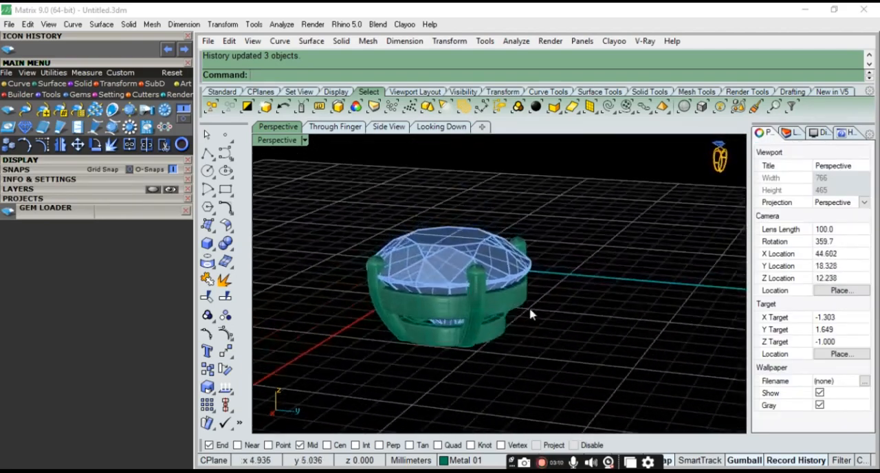